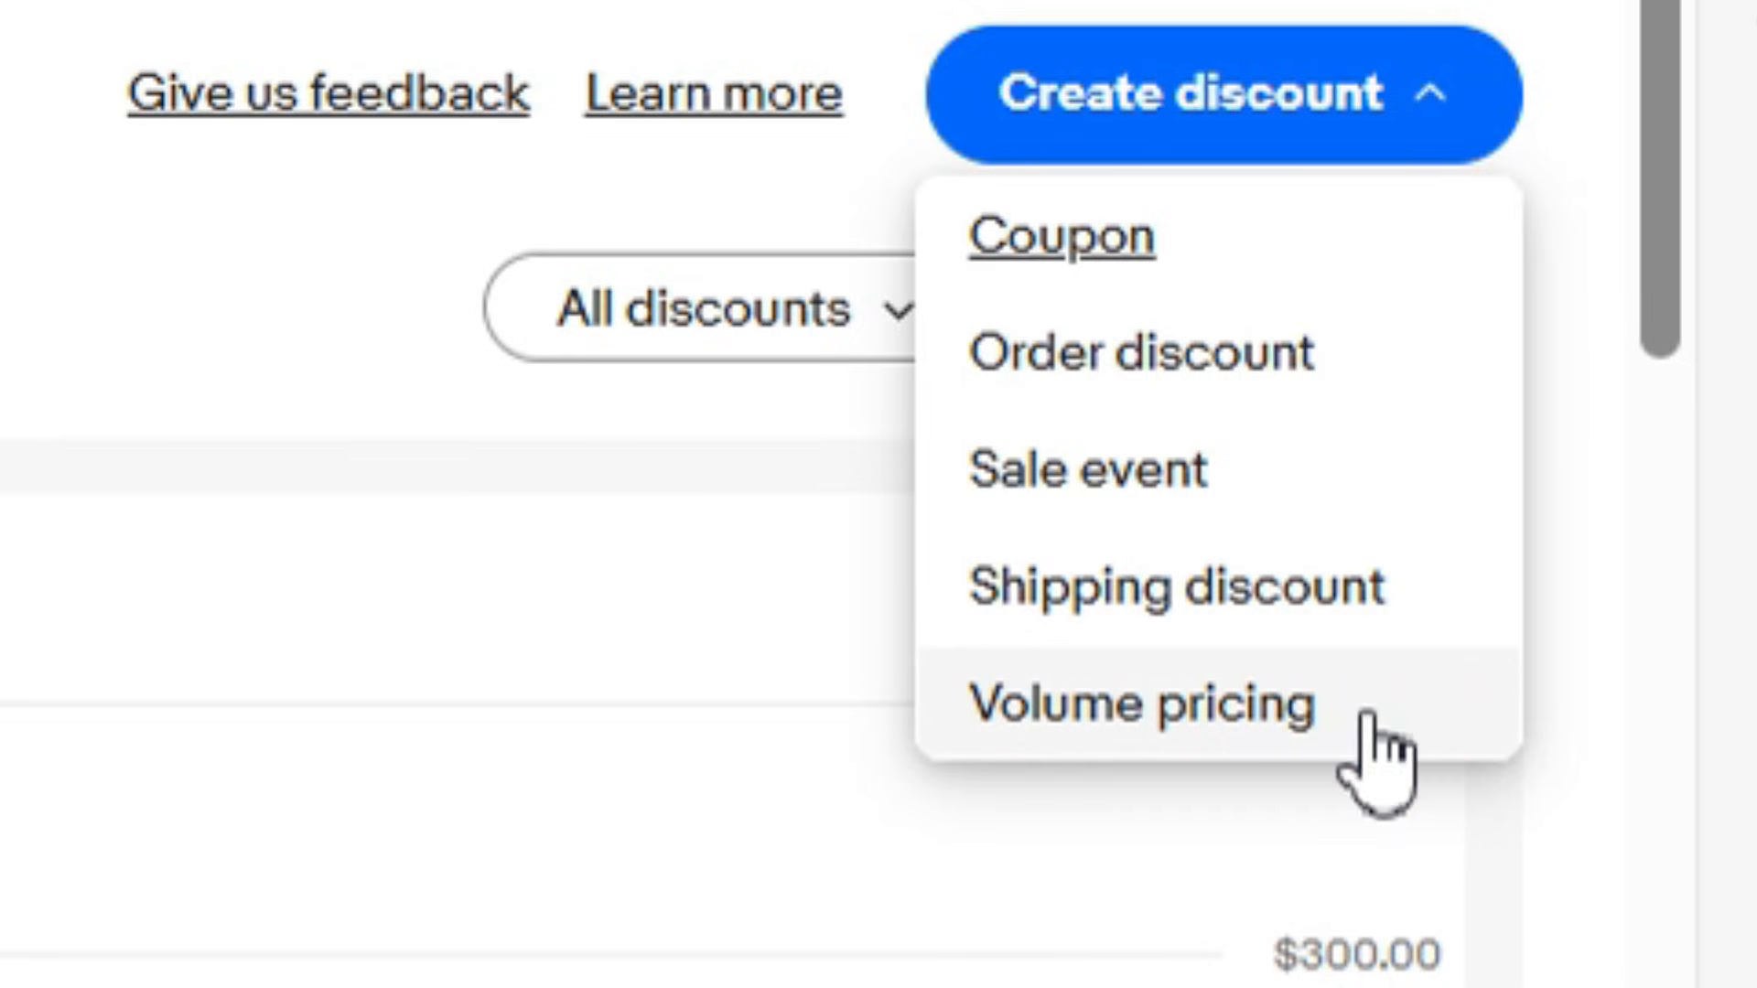
- Start a new order discount of type Extra % off and set the discount to 30%
click(1292, 366)
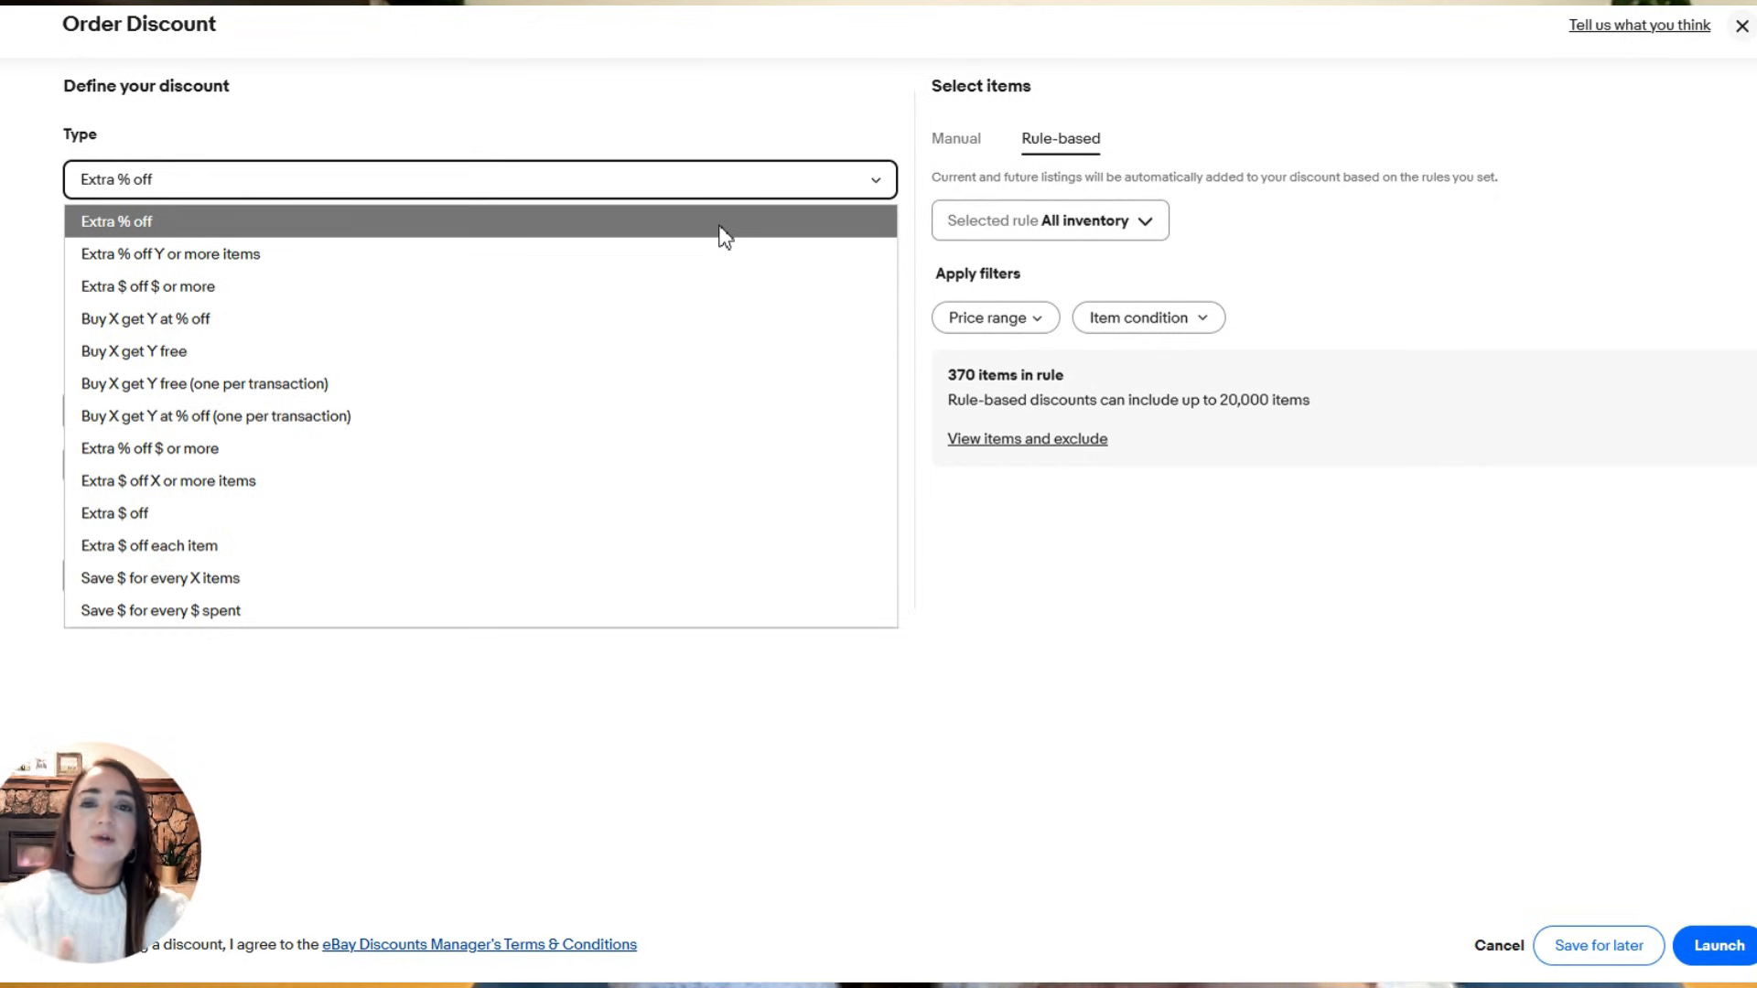
click(178, 229)
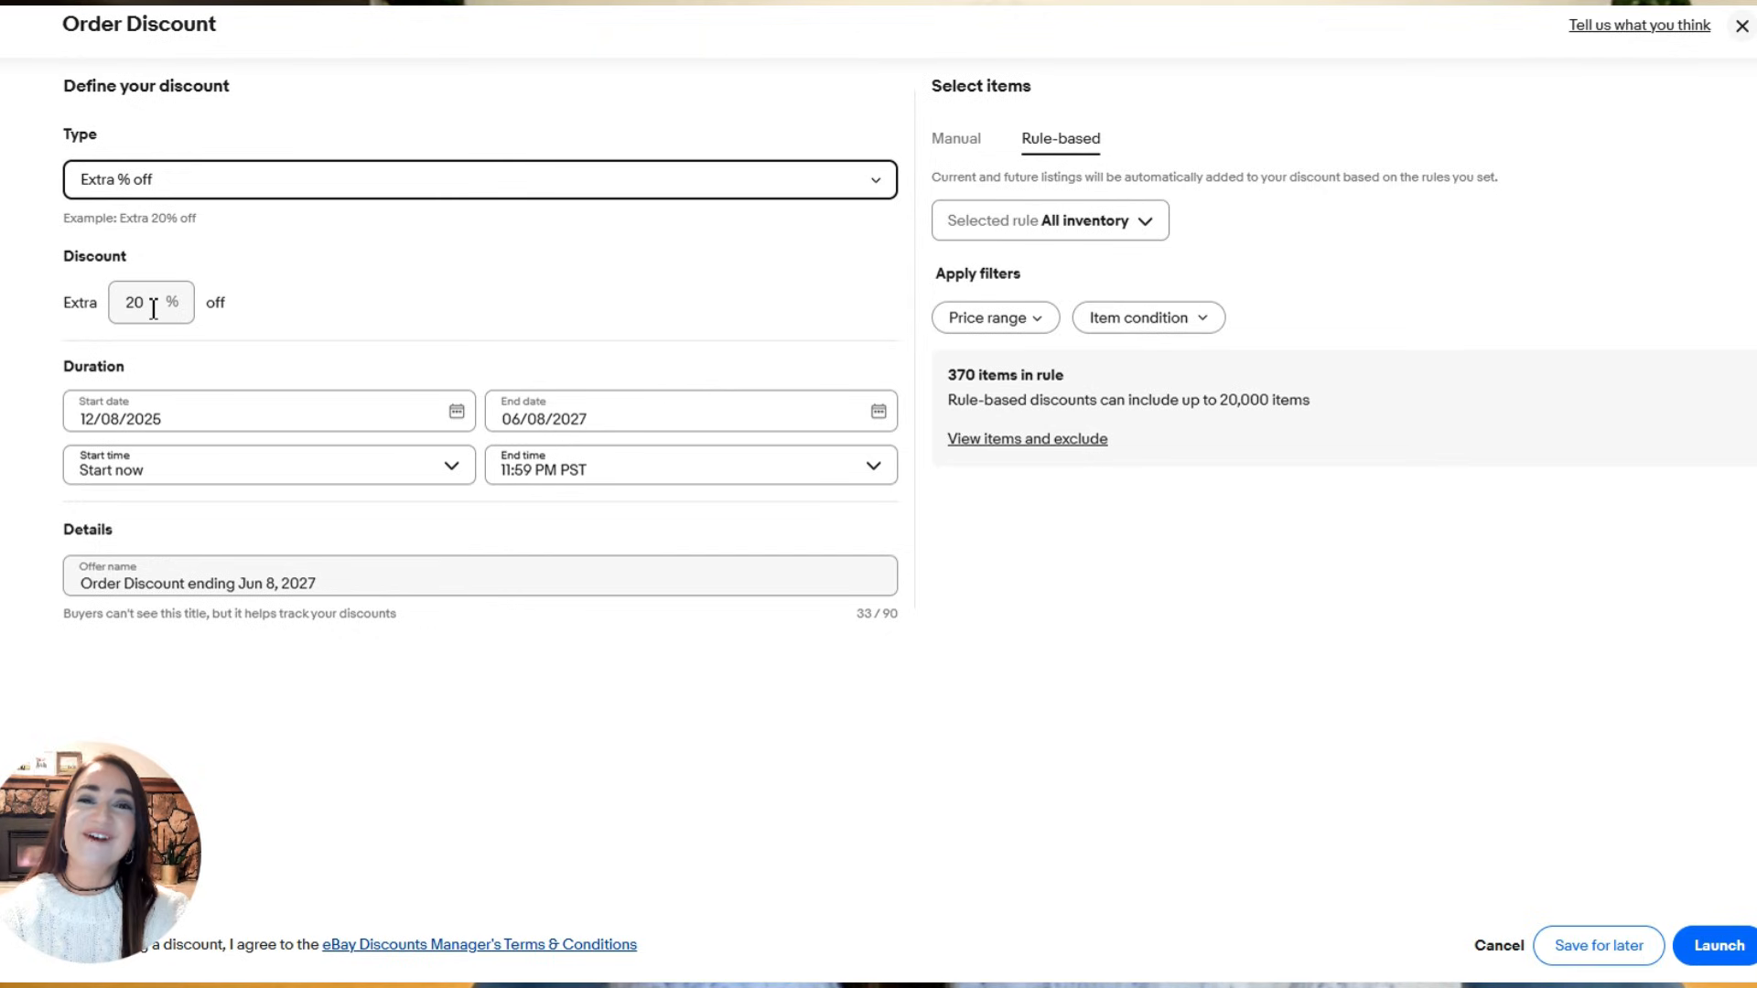
drag(153, 309, 101, 302)
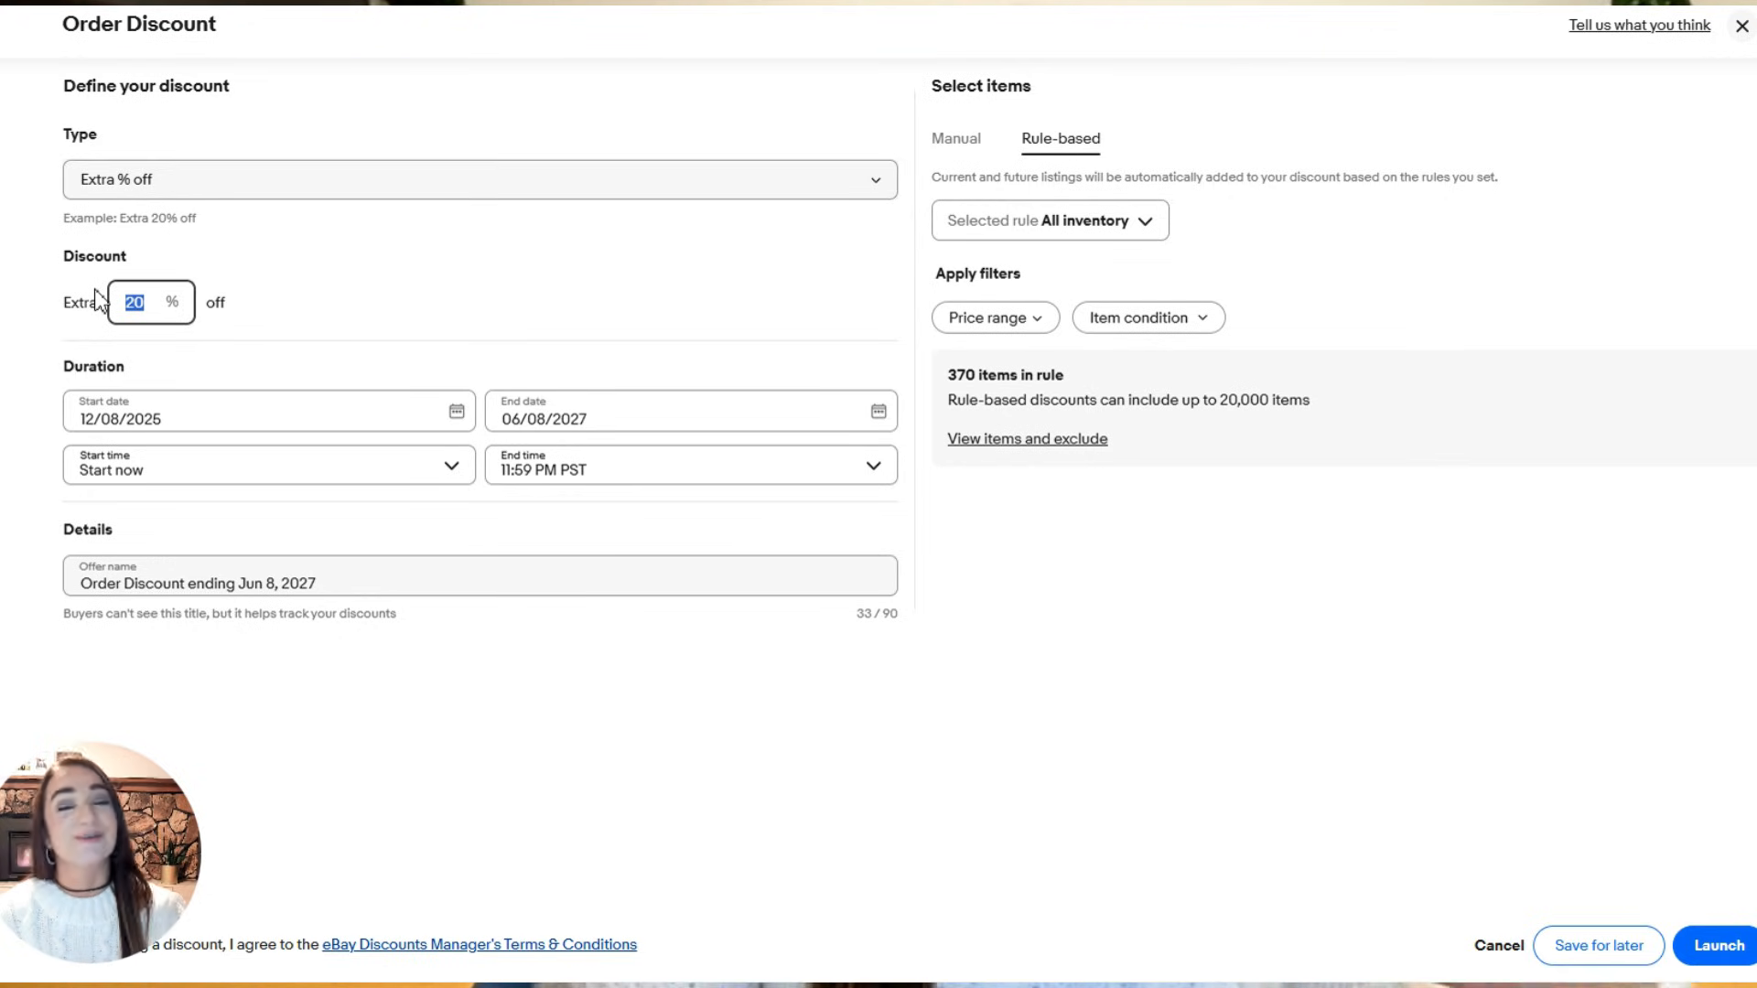
text(5)
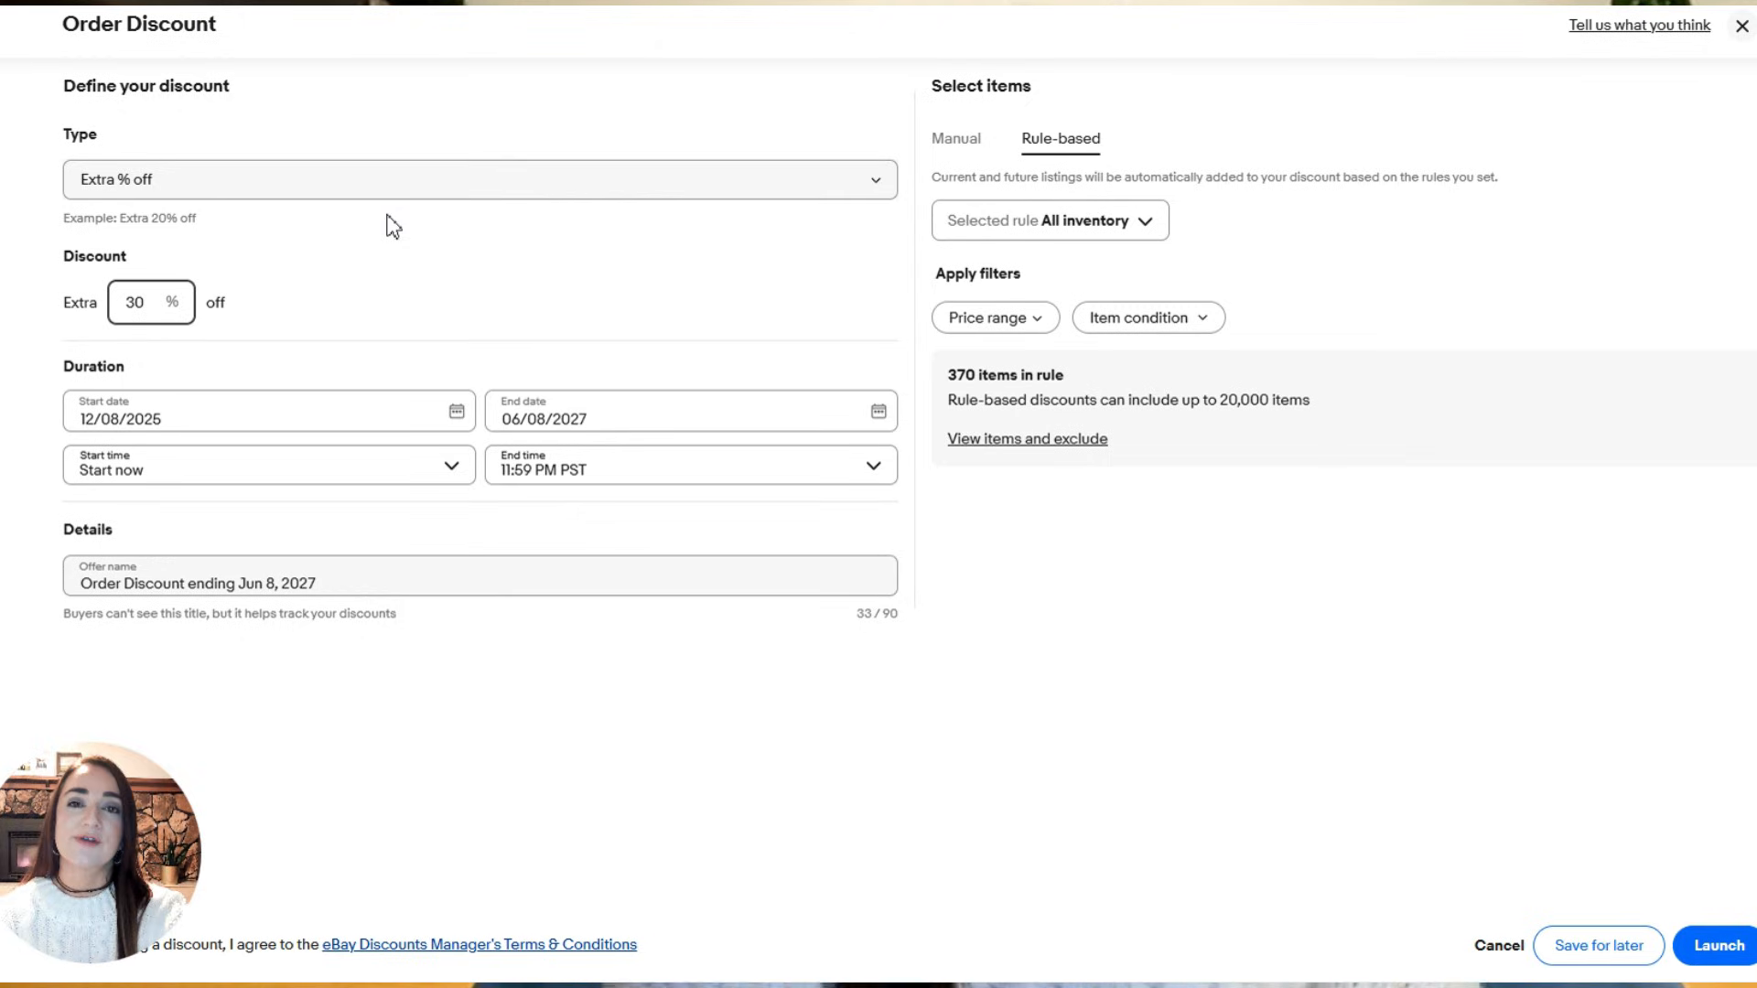
- Set the order discount's end date to 12/31/2025
click(309, 408)
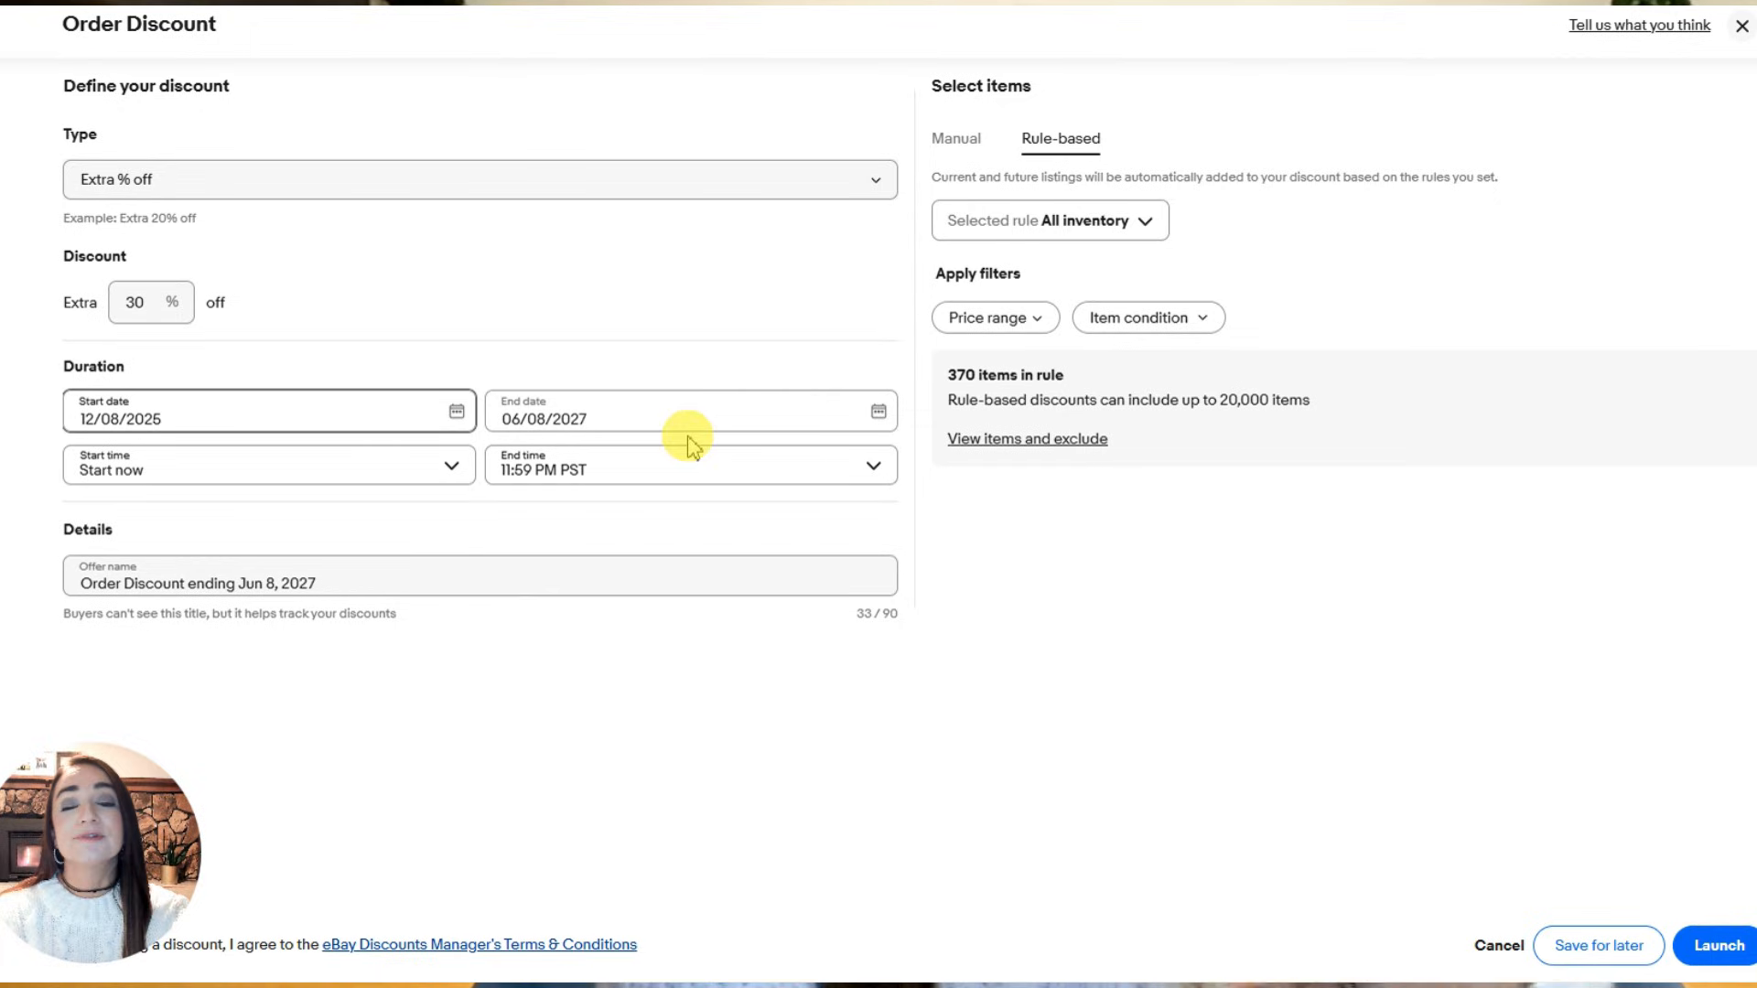
click(878, 414)
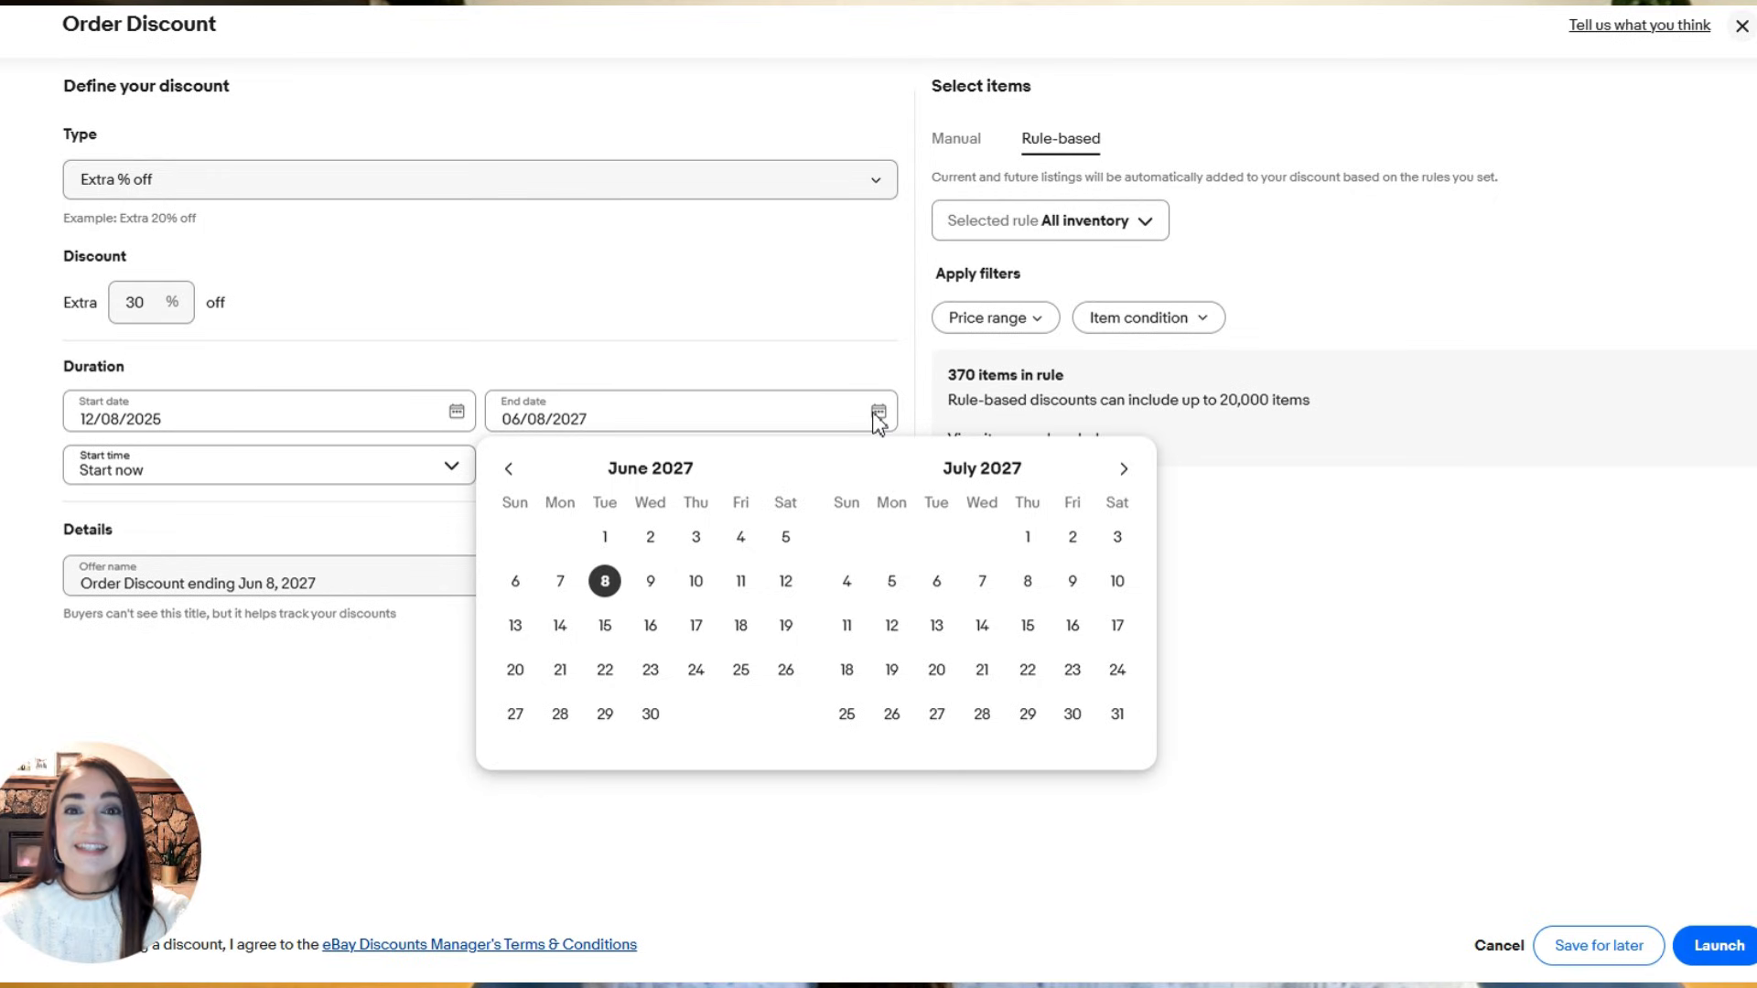
click(509, 469)
click(509, 469)
click(508, 468)
click(509, 468)
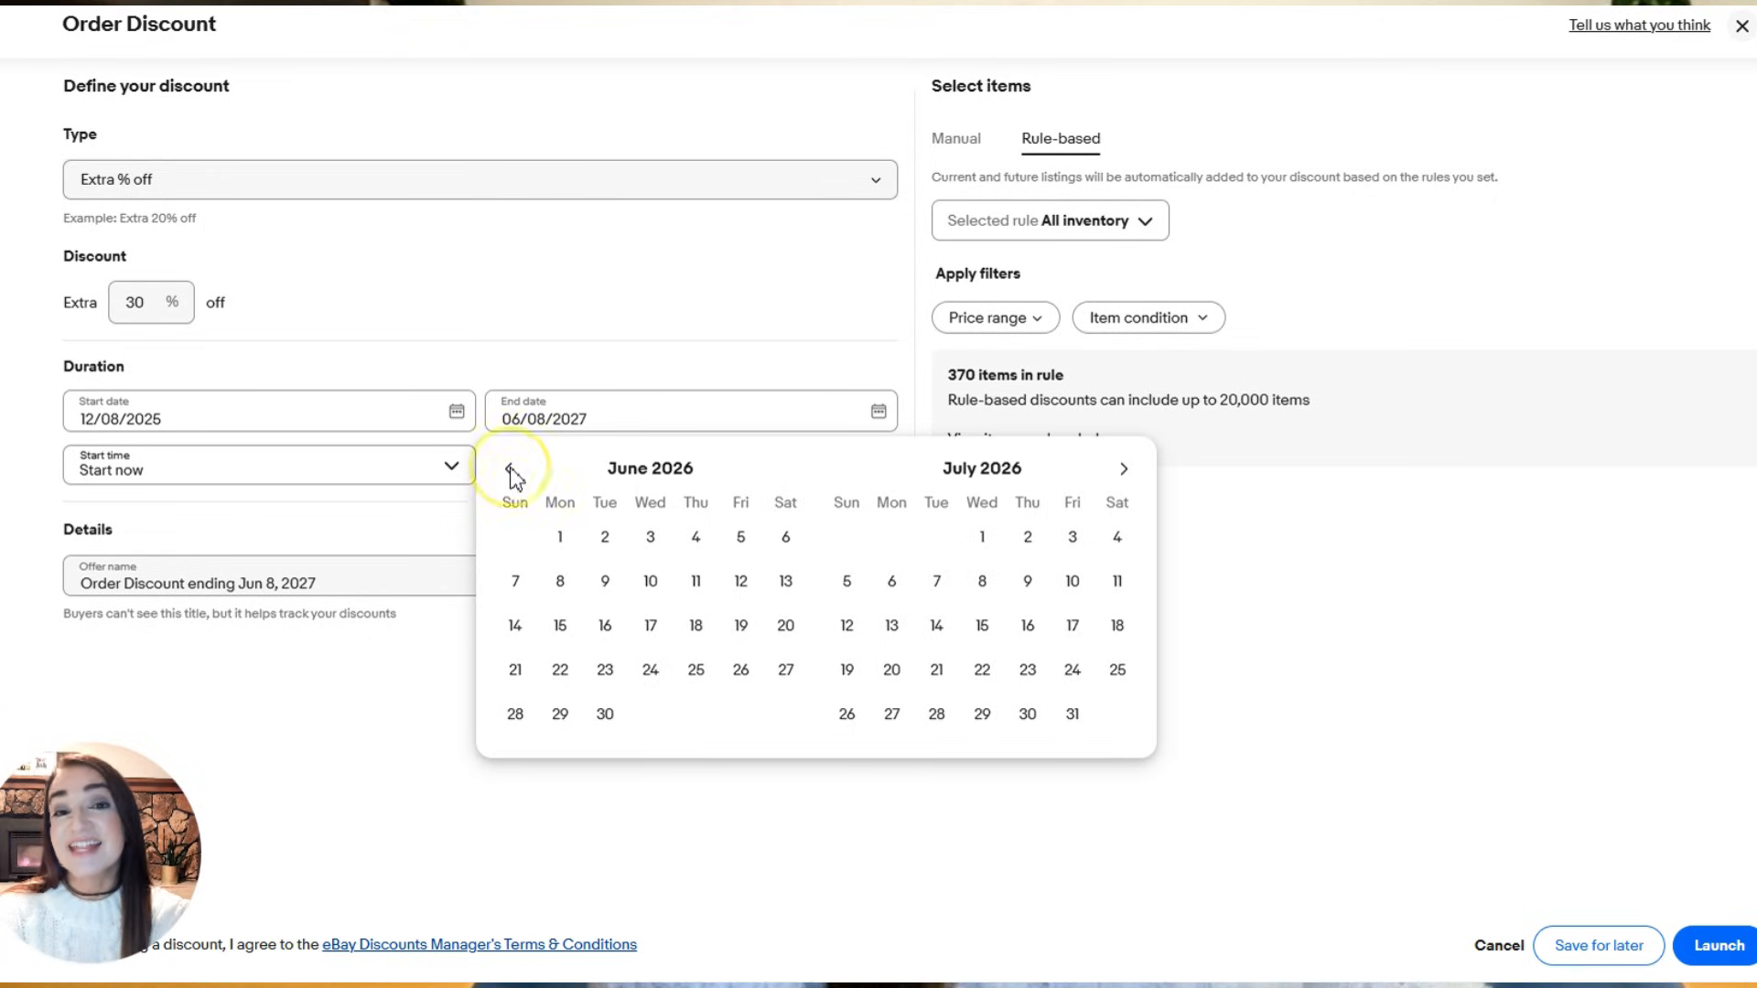
click(508, 469)
click(508, 469)
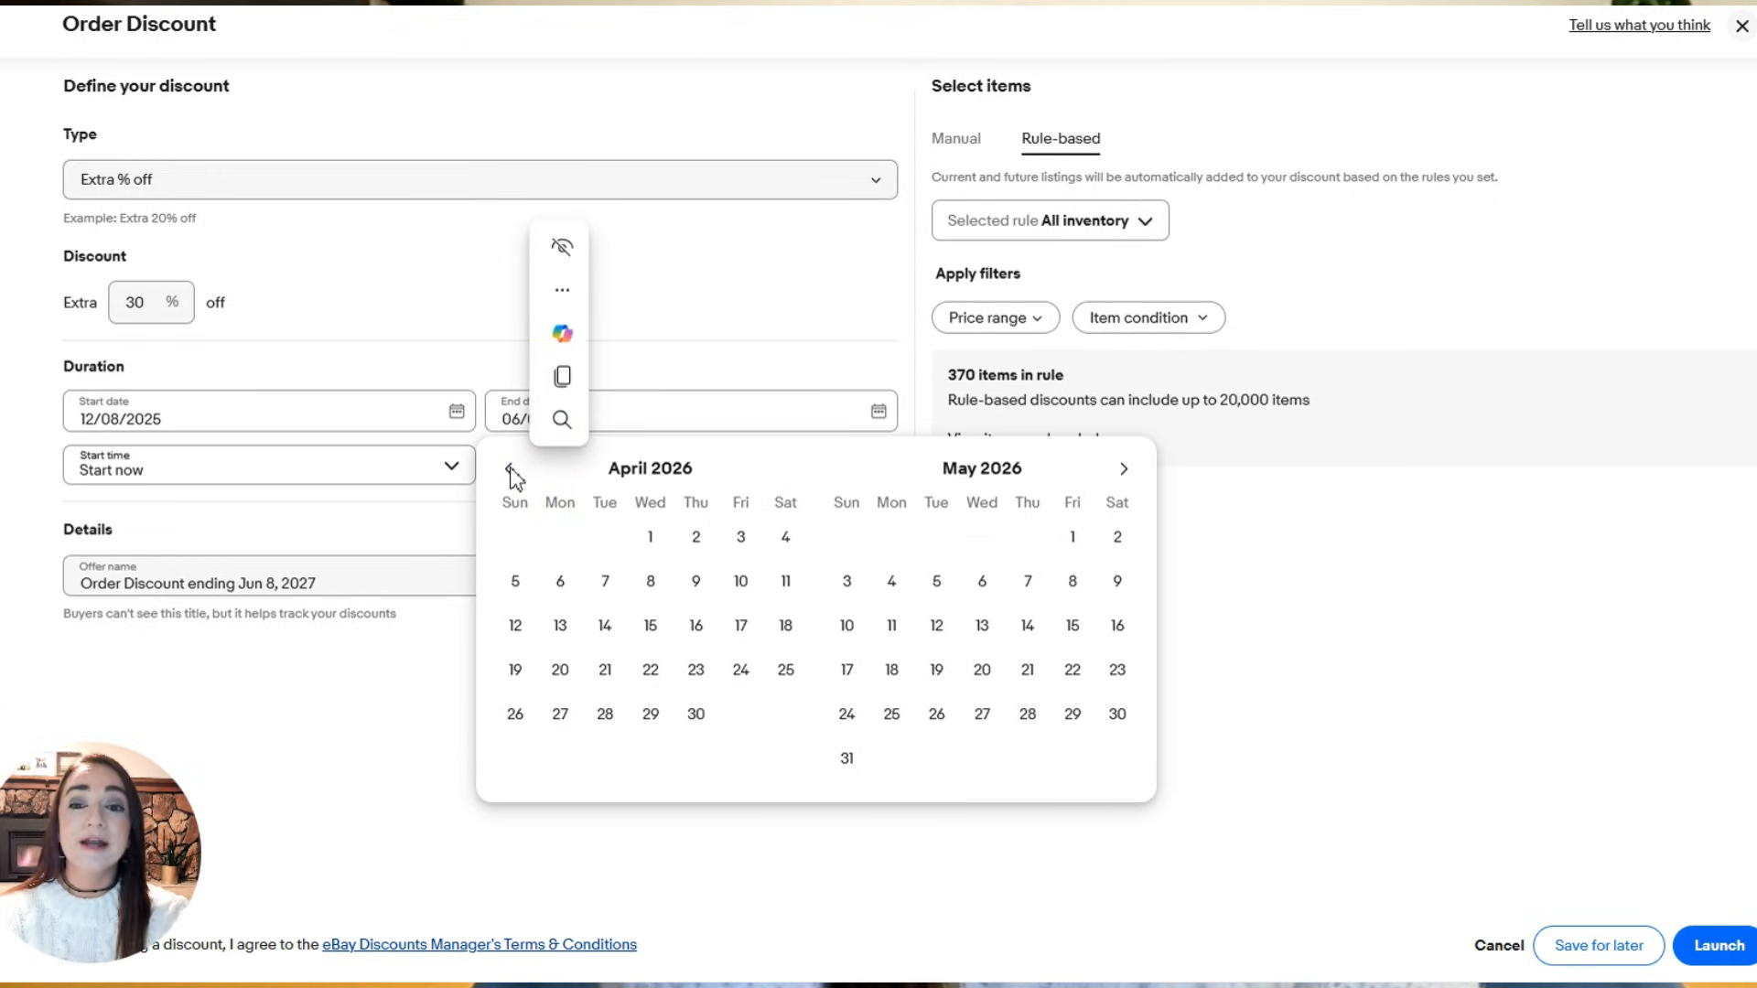
click(509, 469)
click(509, 469)
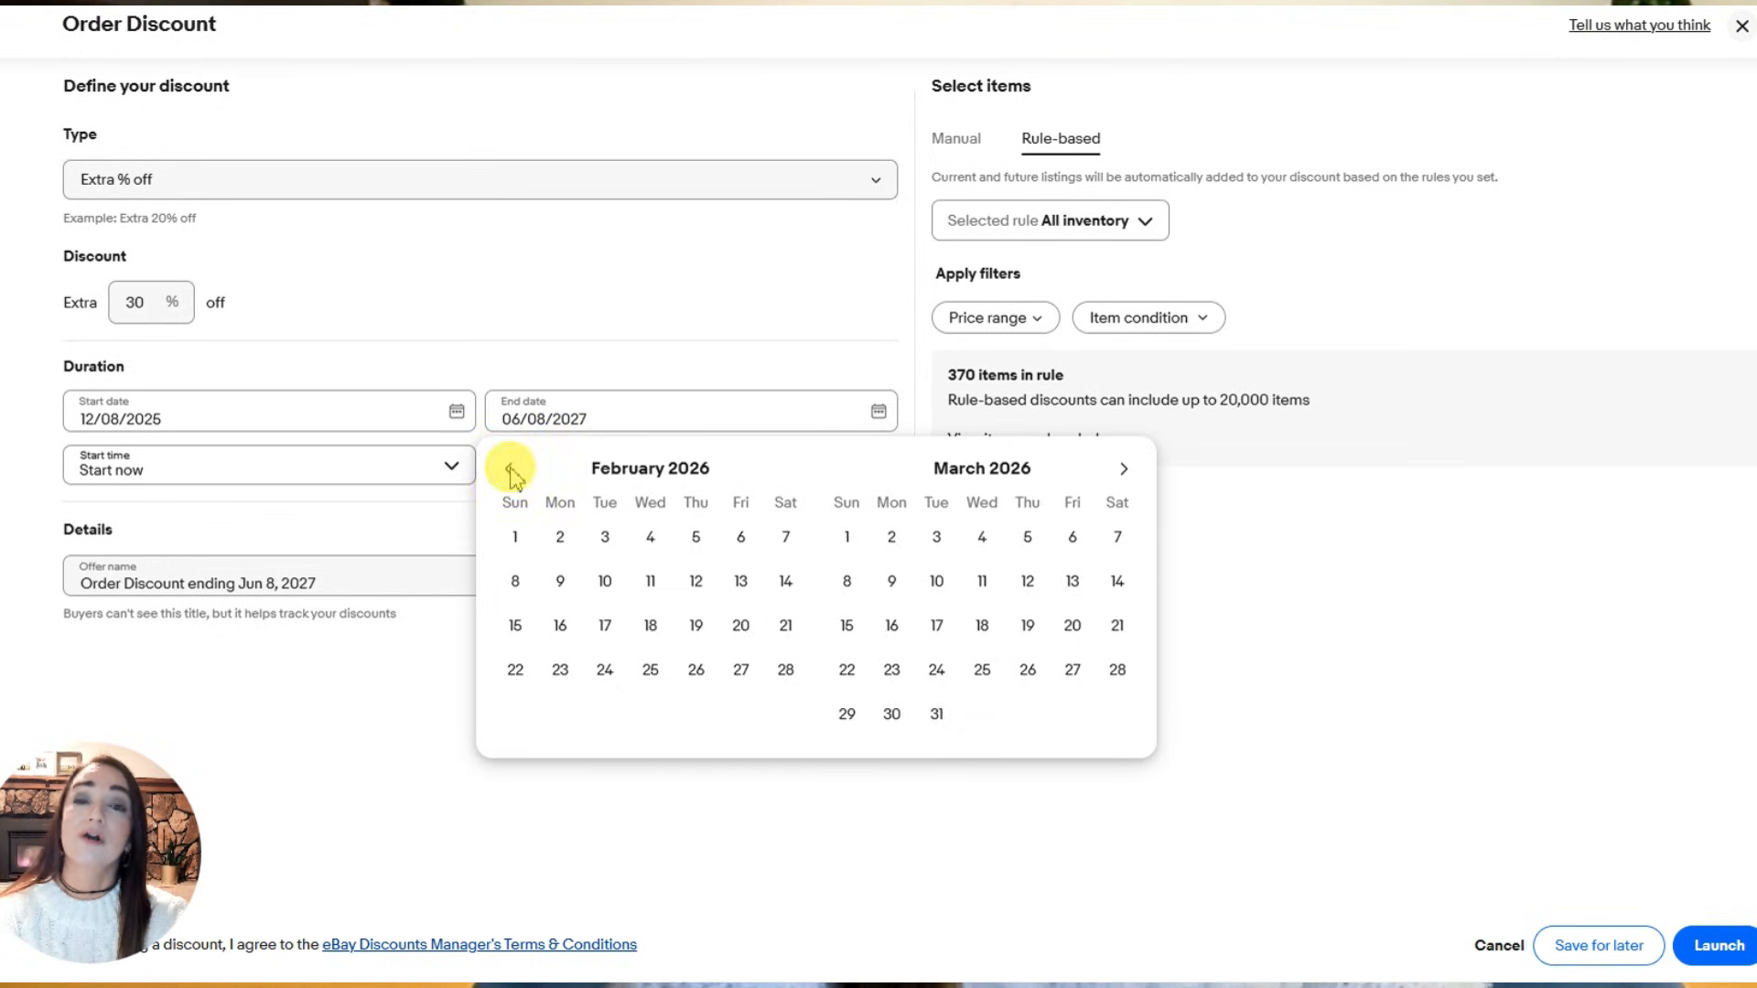
click(509, 469)
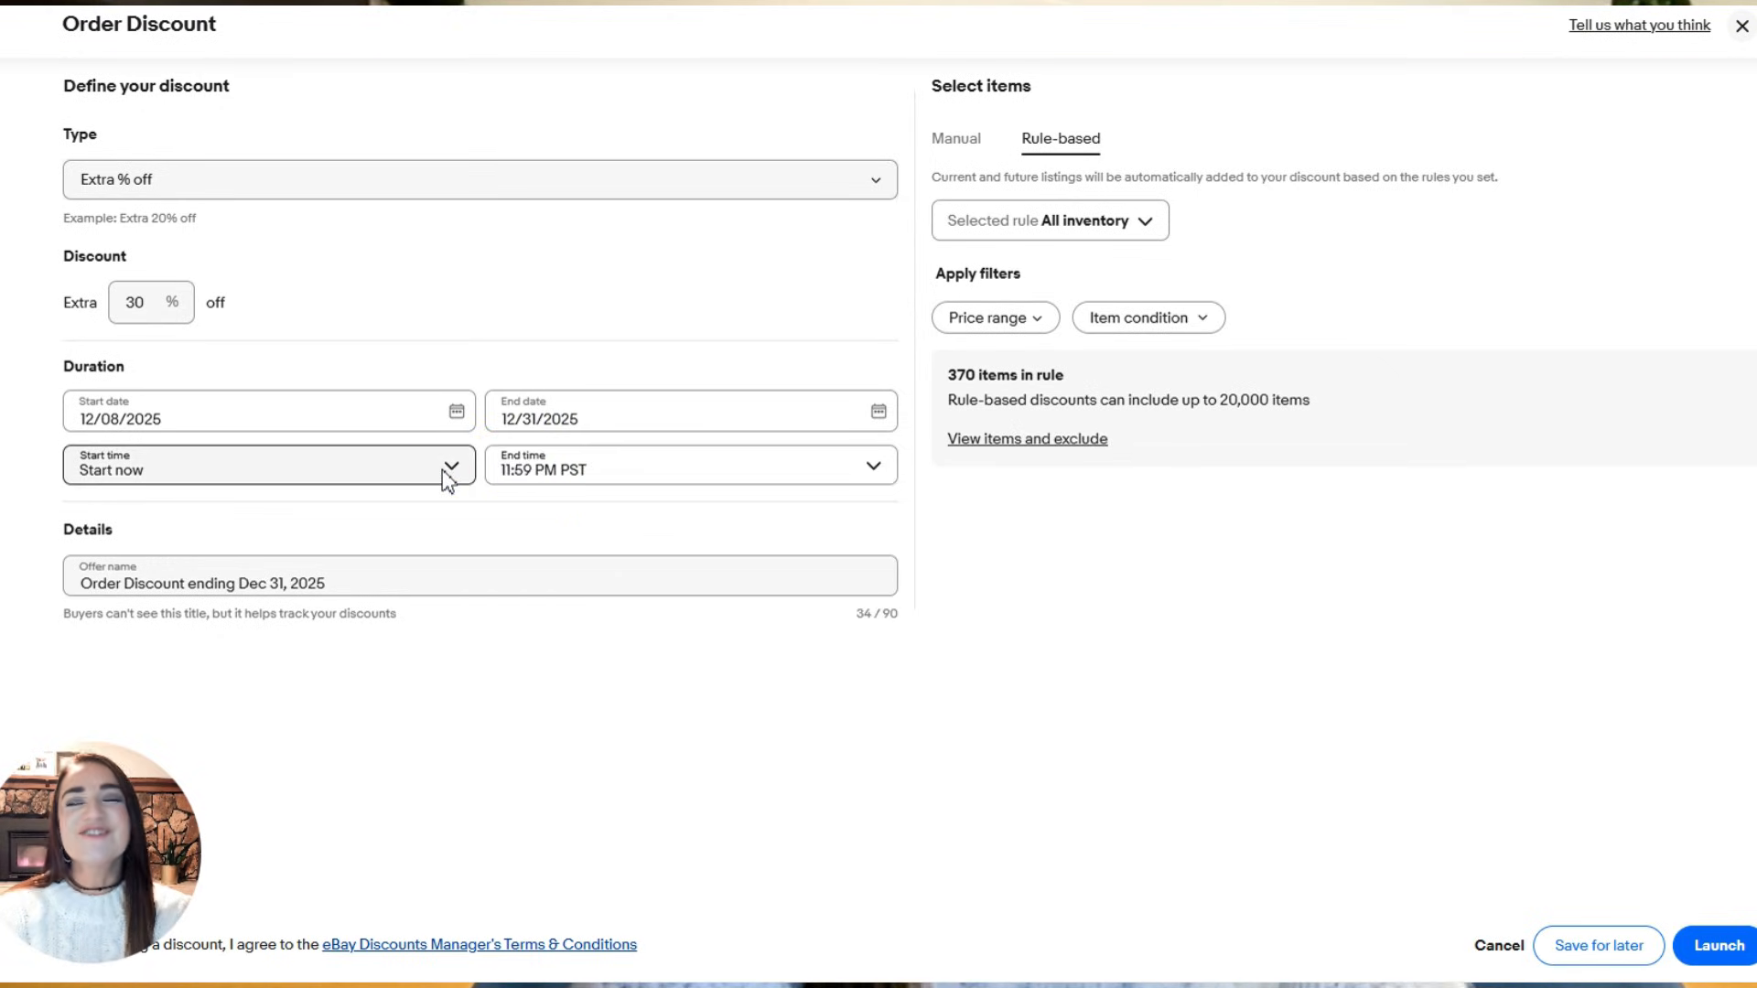
- Check the start time options and name the offer "30% off 12-8 to 12-31"
click(451, 469)
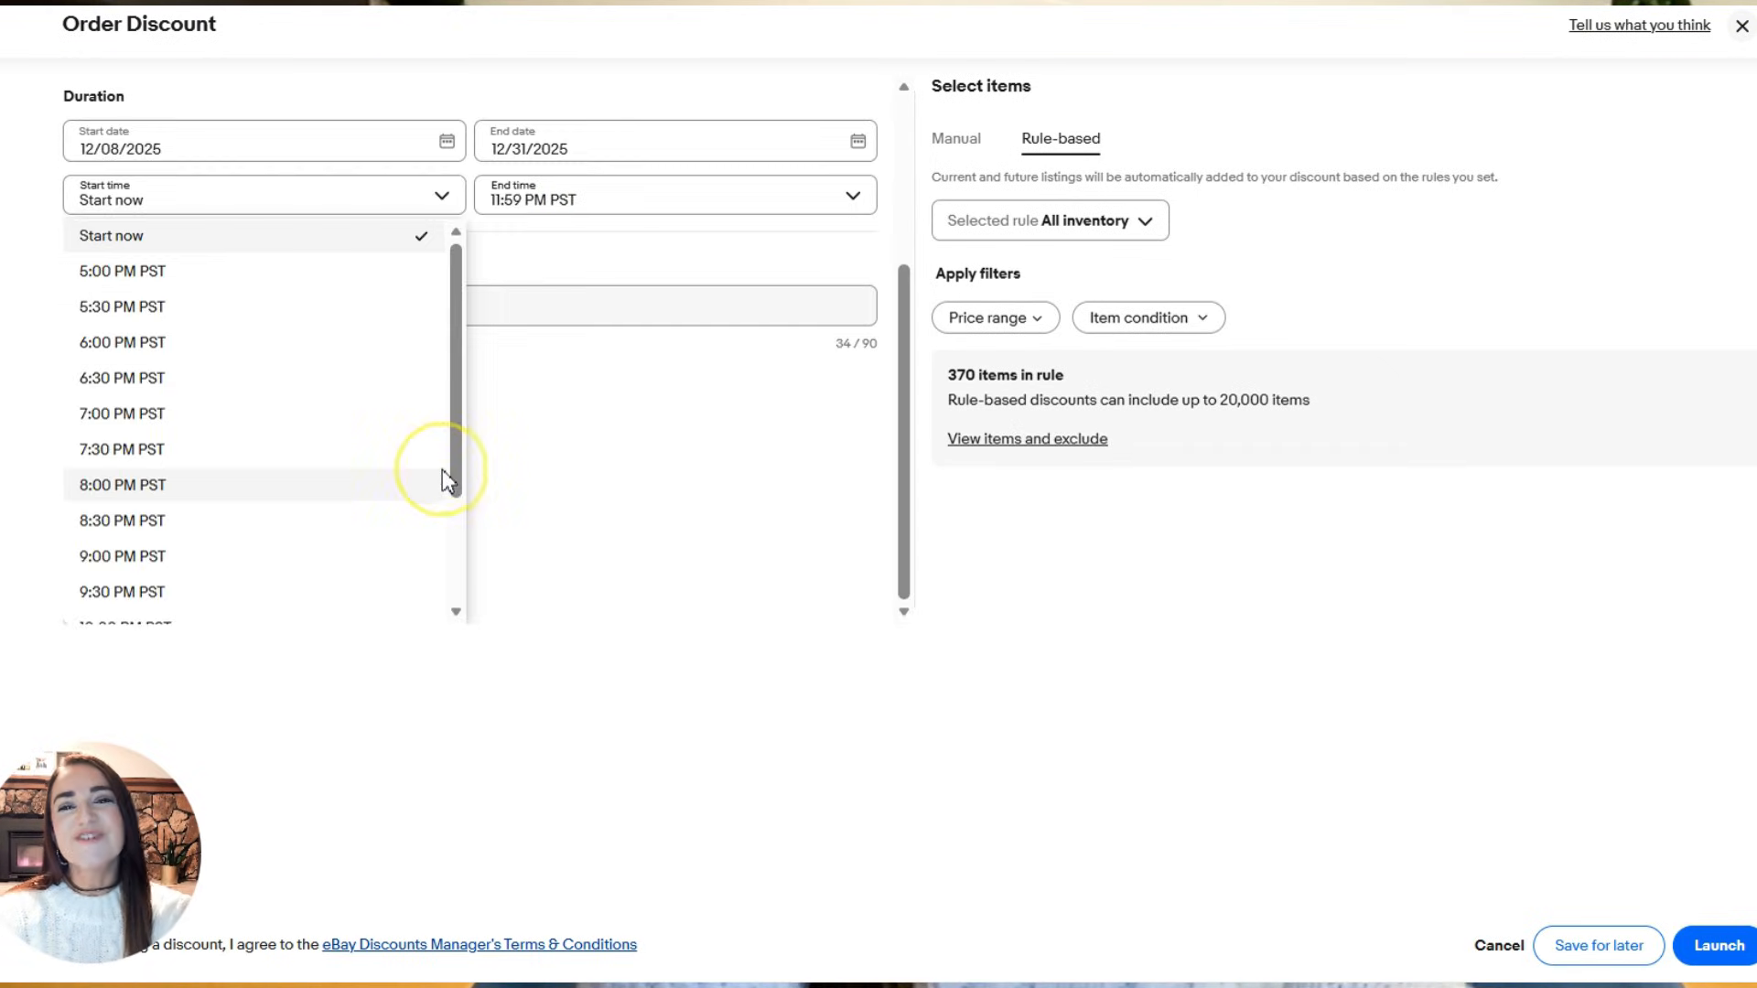
click(585, 415)
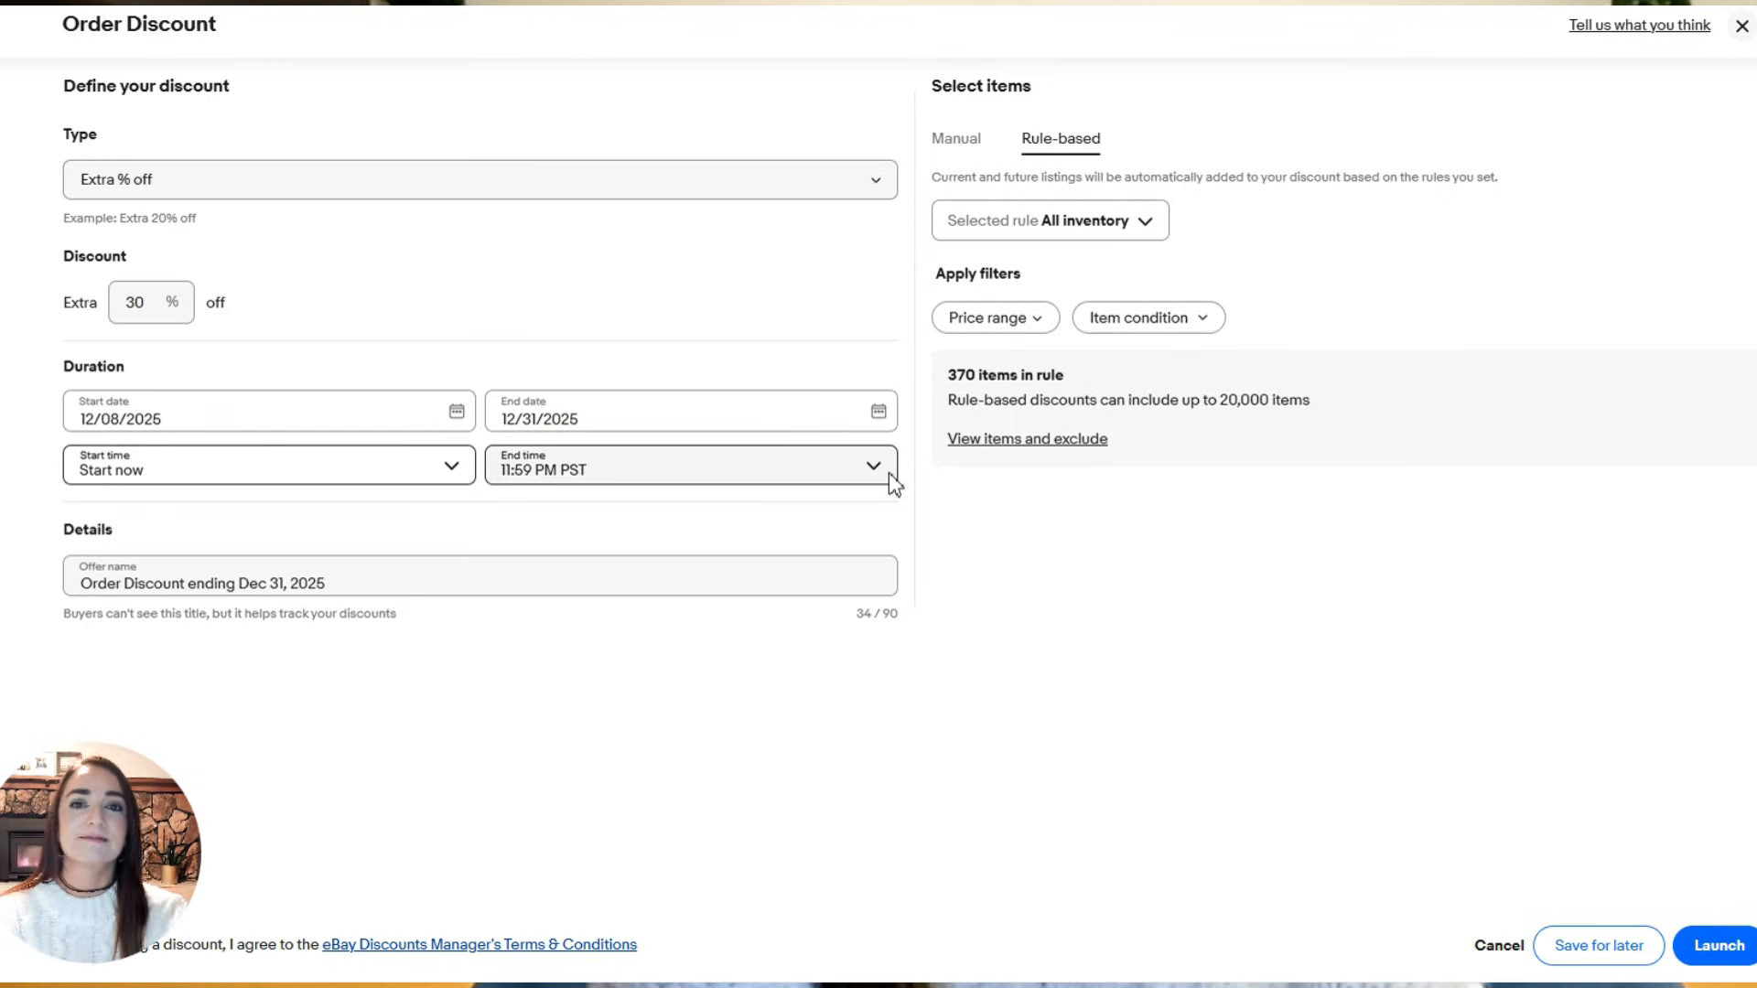
drag(381, 583, 19, 576)
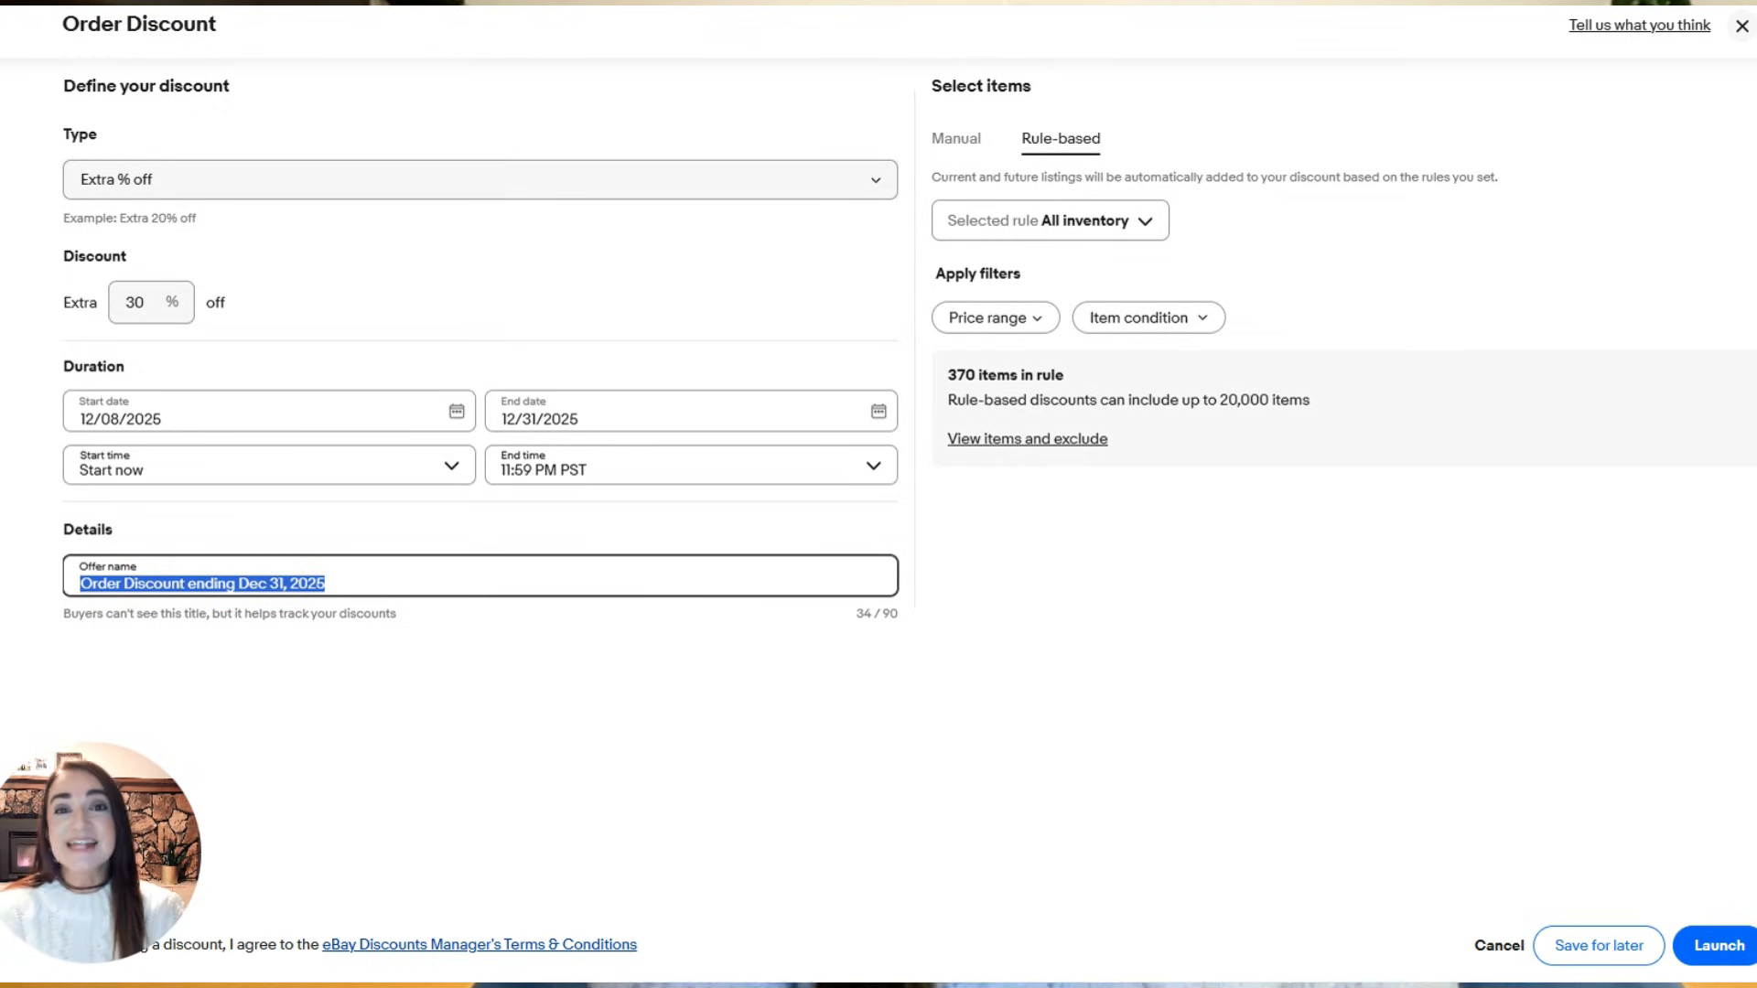
text(30% off 12-8 to 12-31)
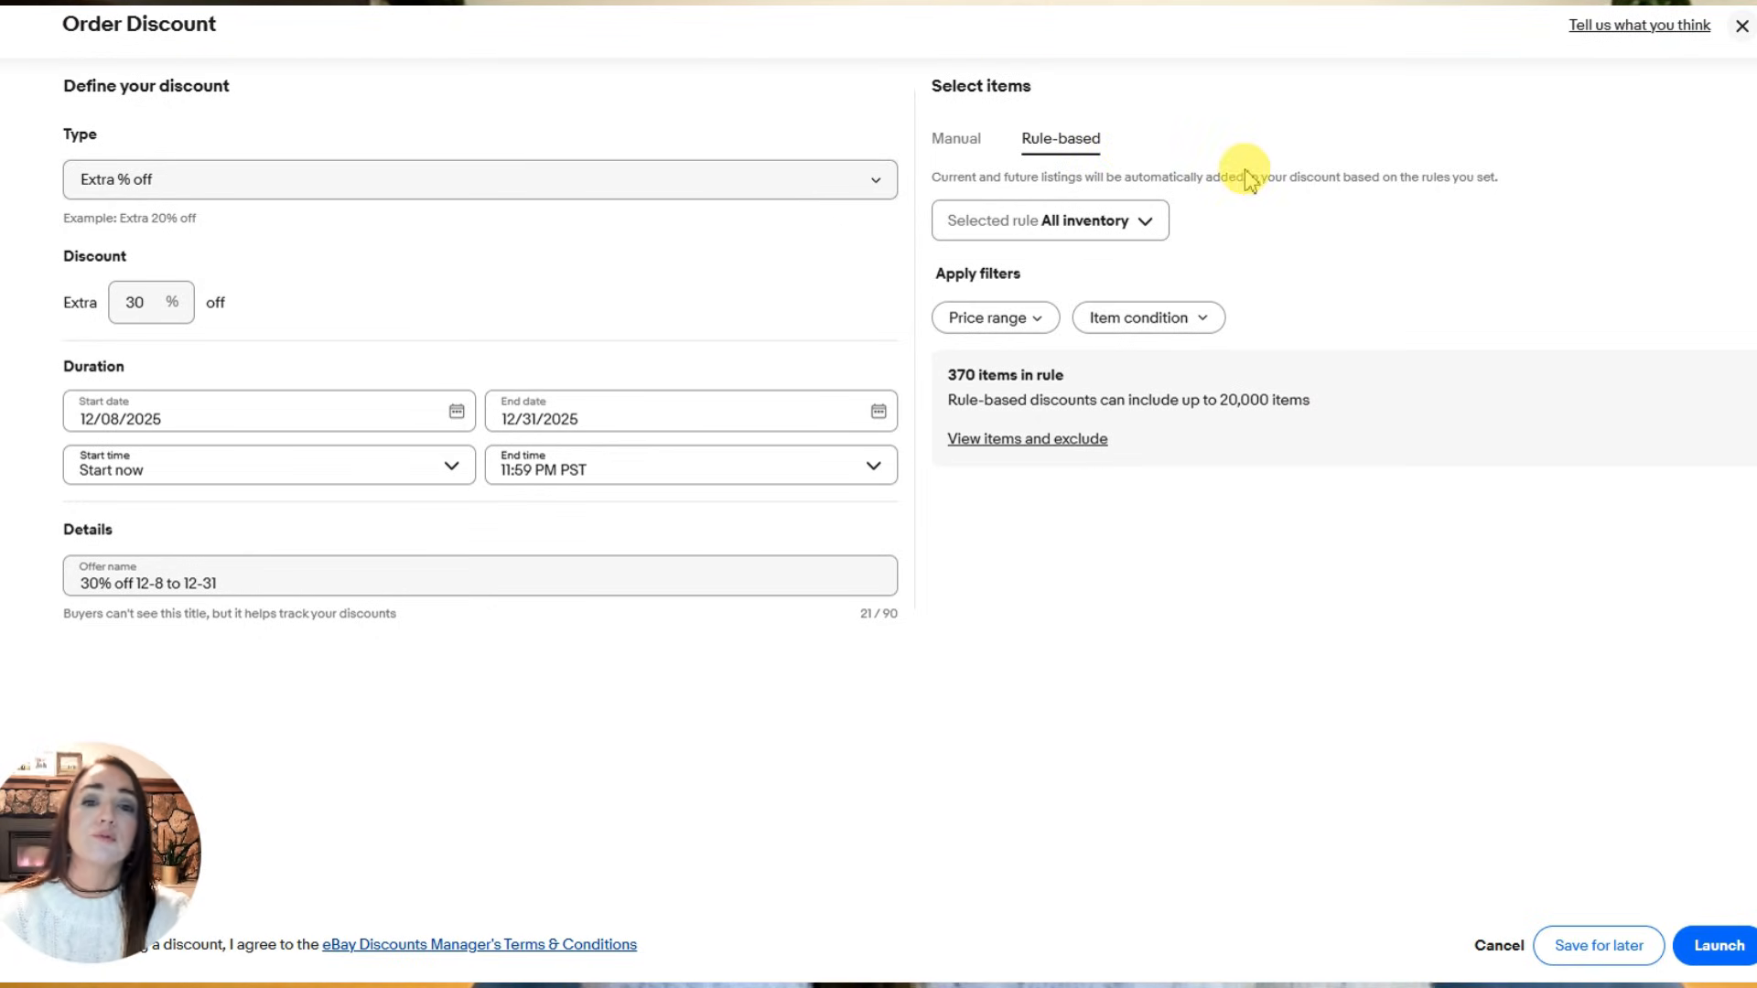
- Review the price range, item condition and inventory rule options for rule-based item selection
click(1034, 317)
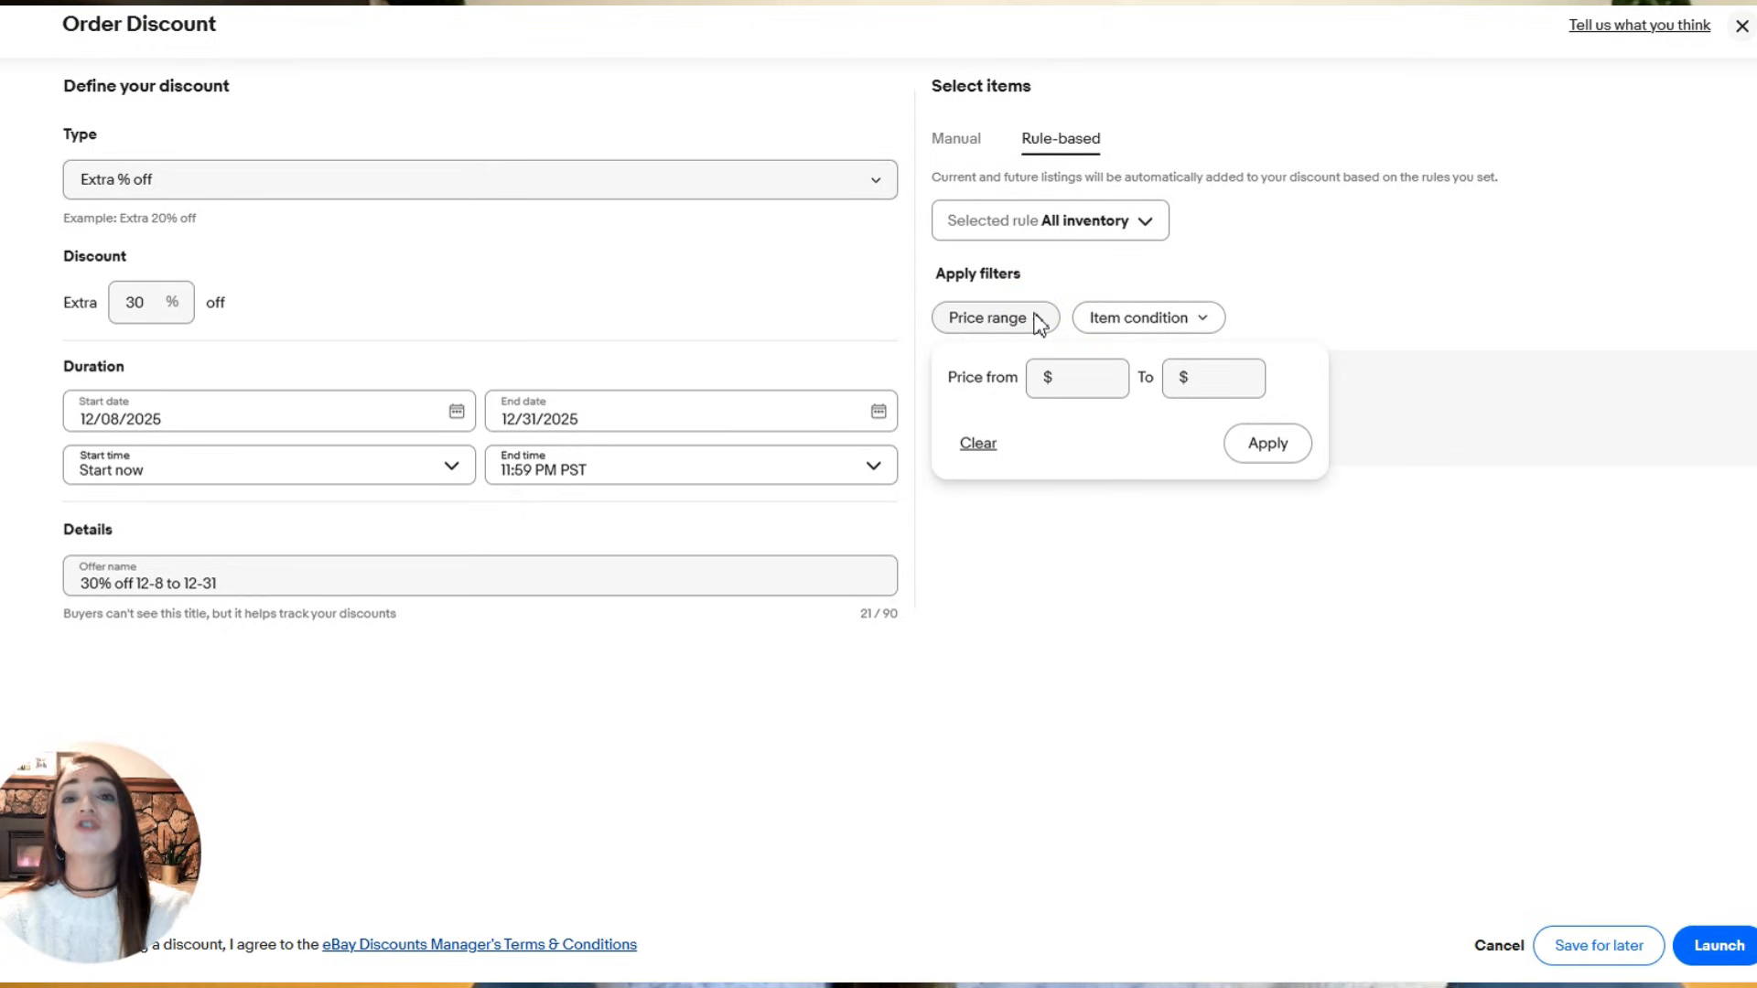
click(1071, 307)
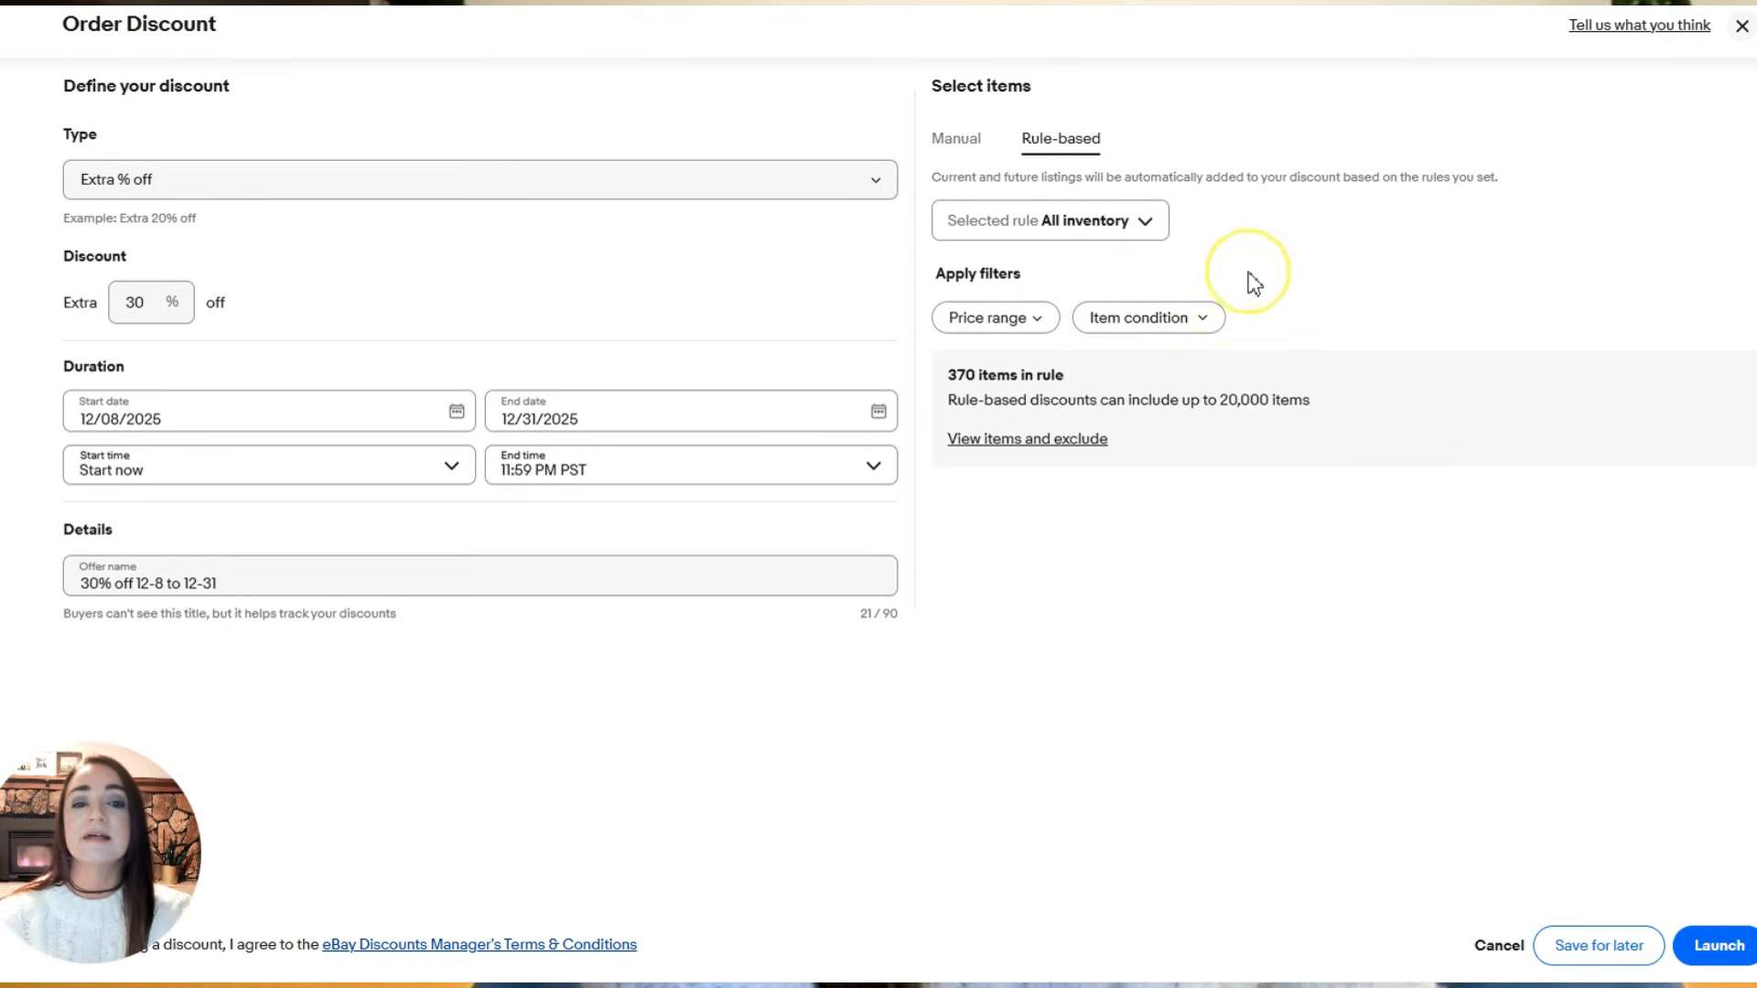
click(1184, 325)
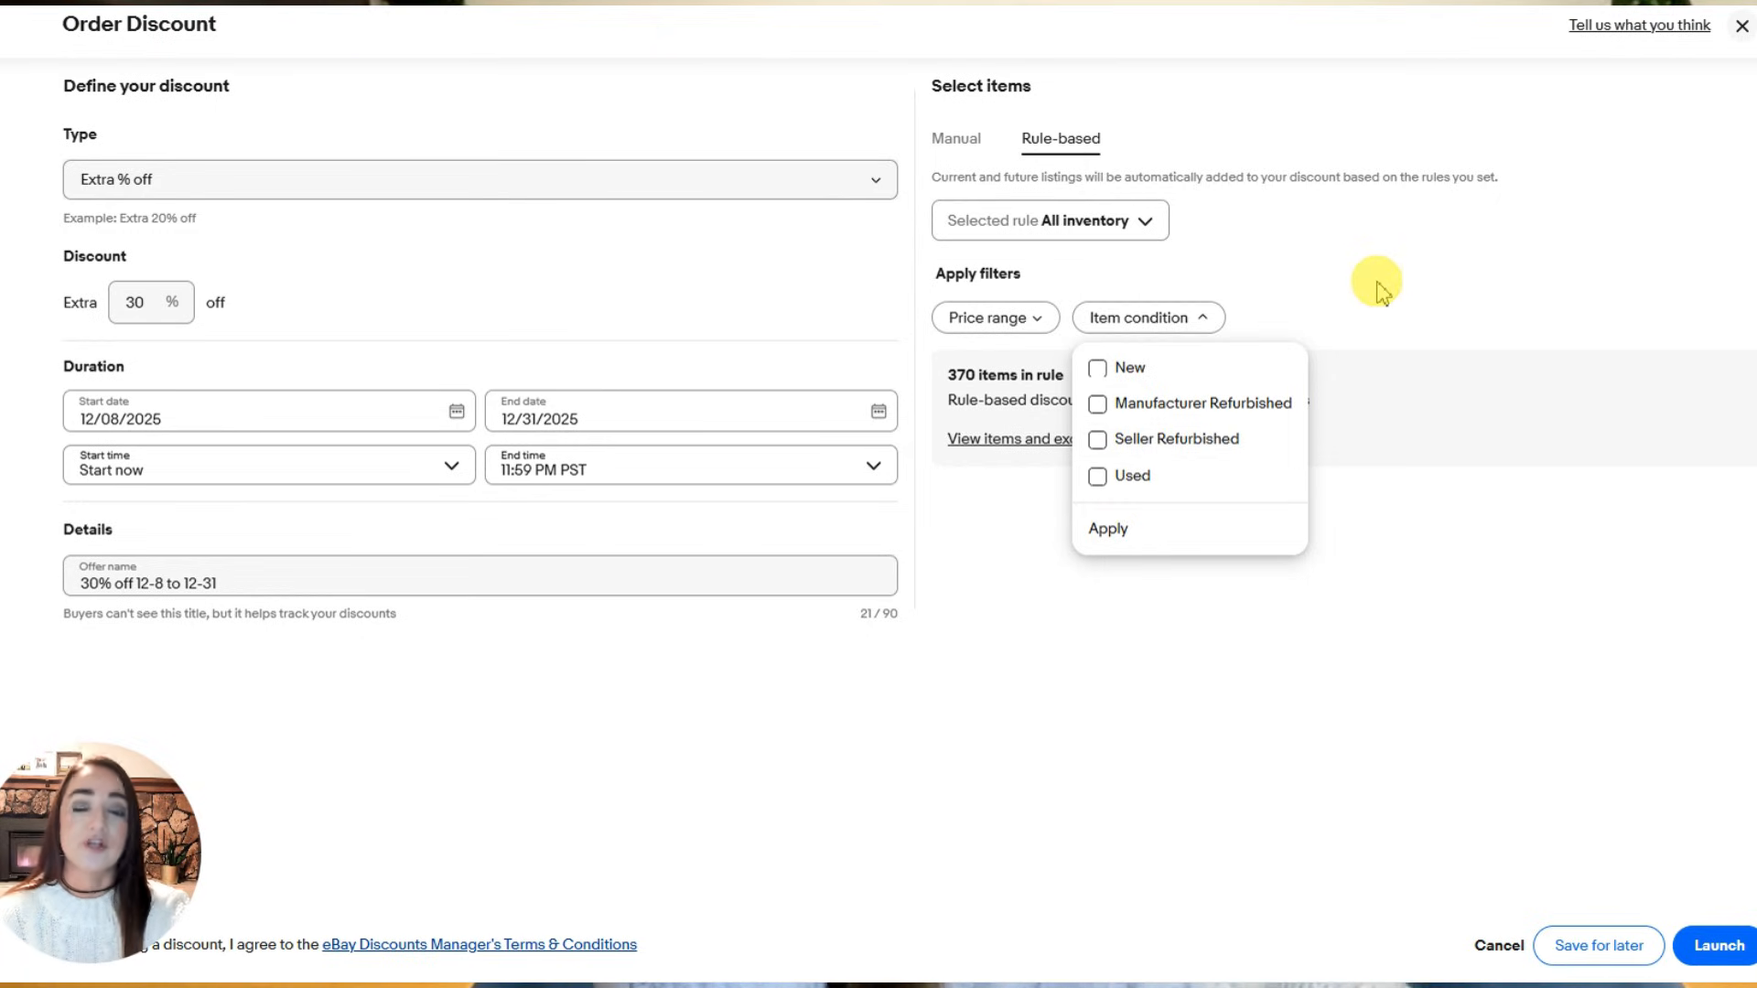
click(1112, 224)
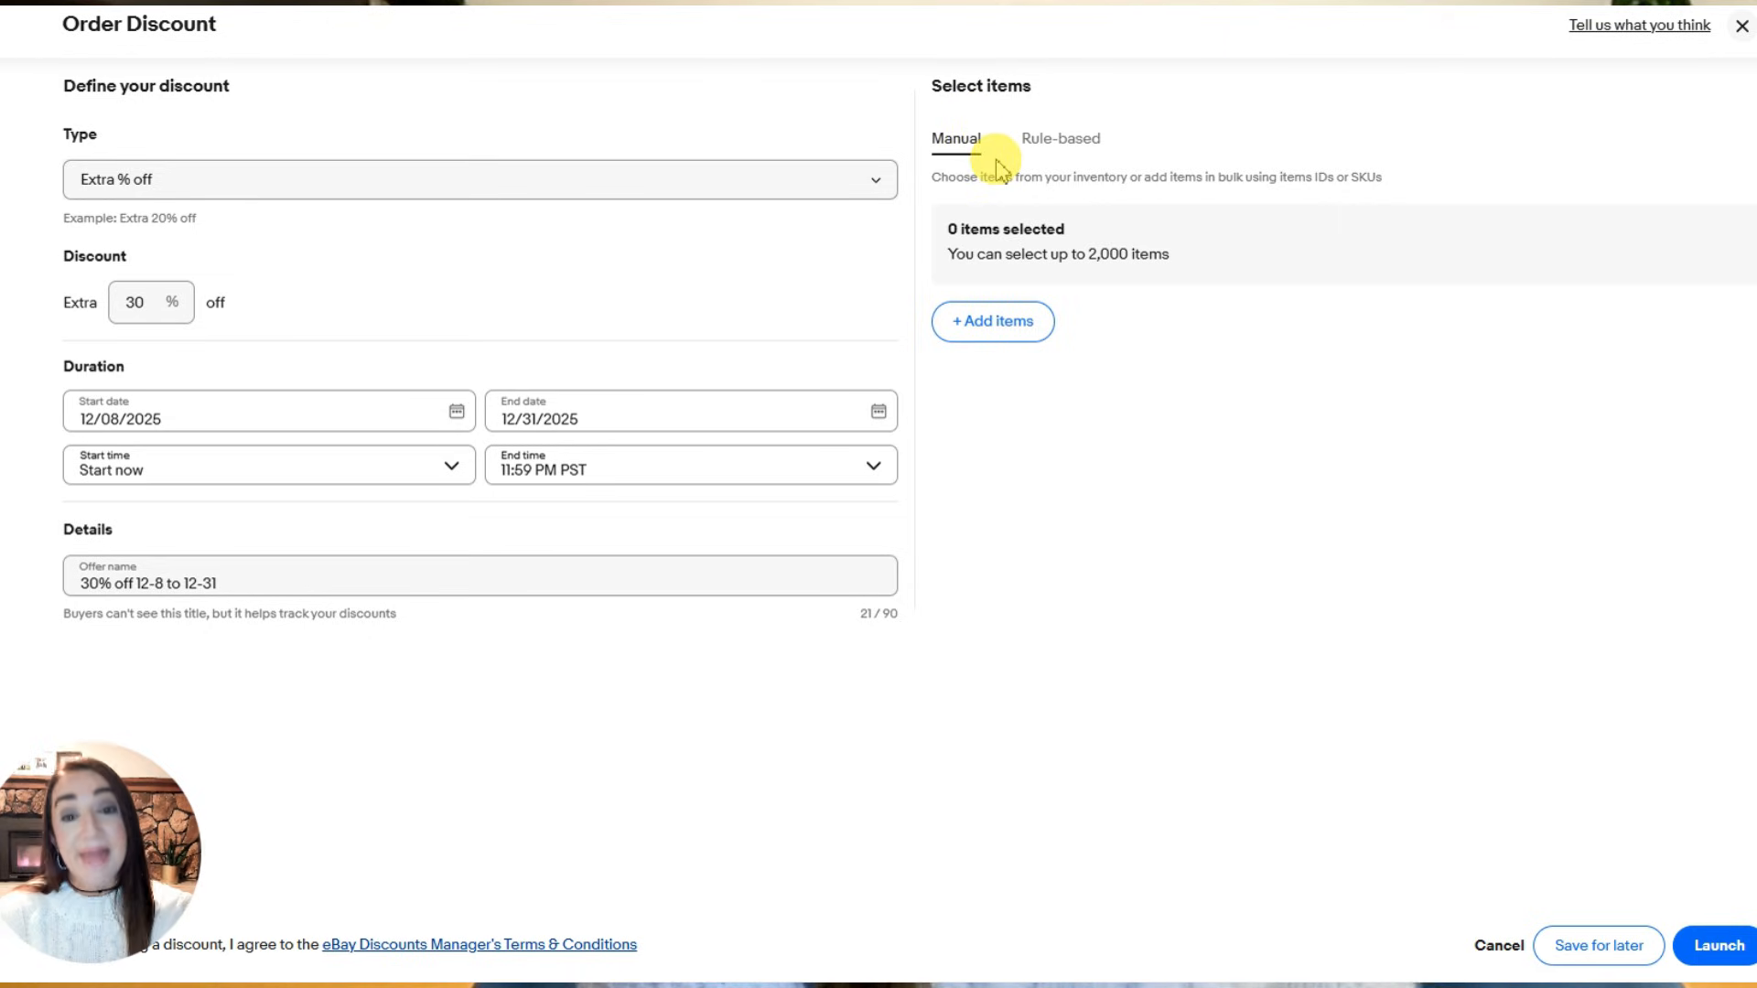
- Open the listing picker for manually added items and filter the listings to those from 90 days on site
click(985, 325)
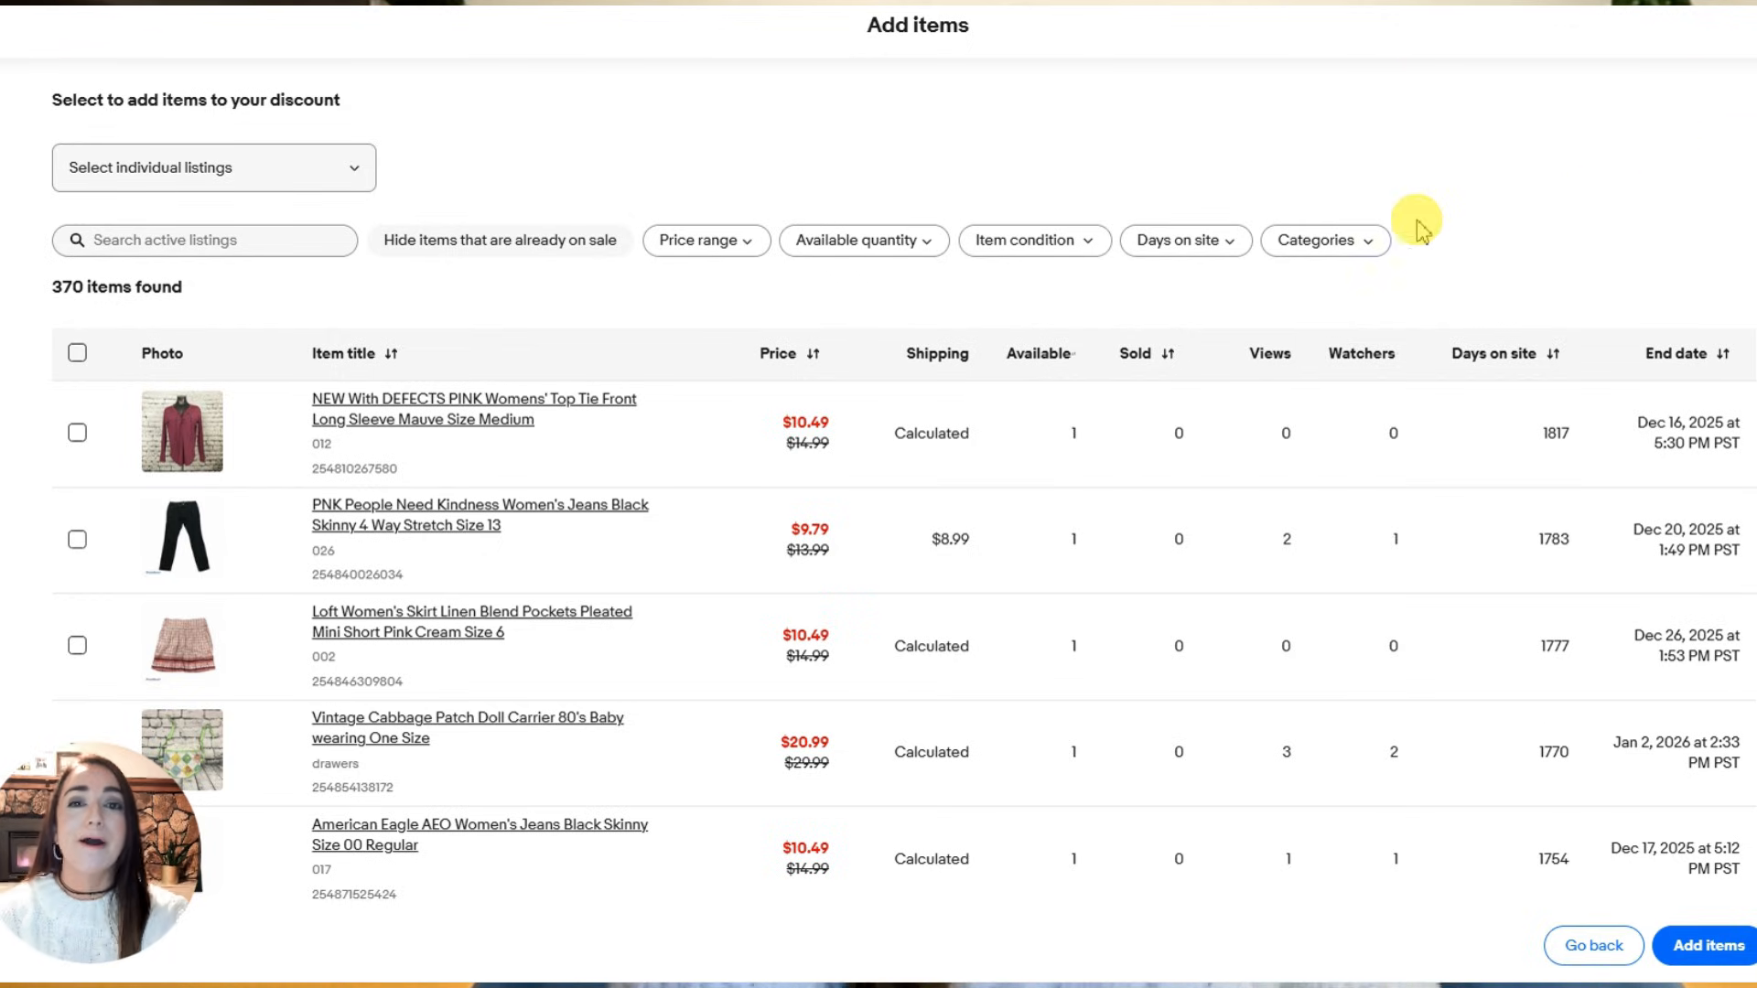
click(1224, 245)
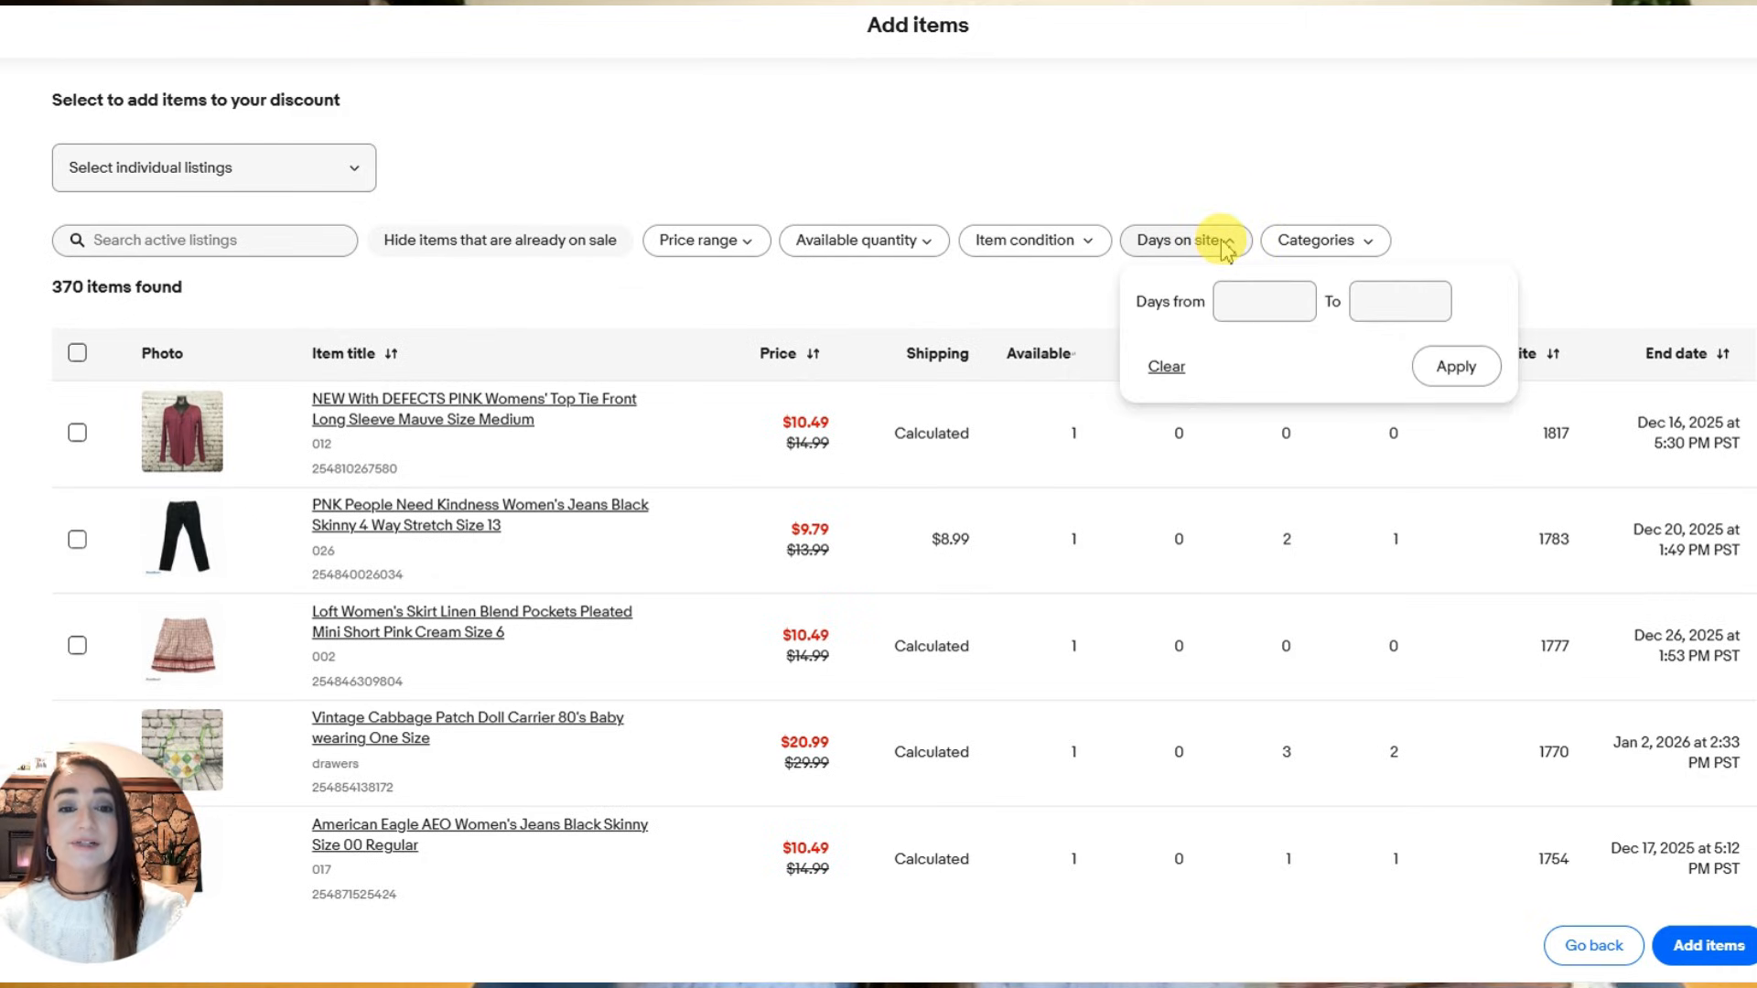
click(1242, 316)
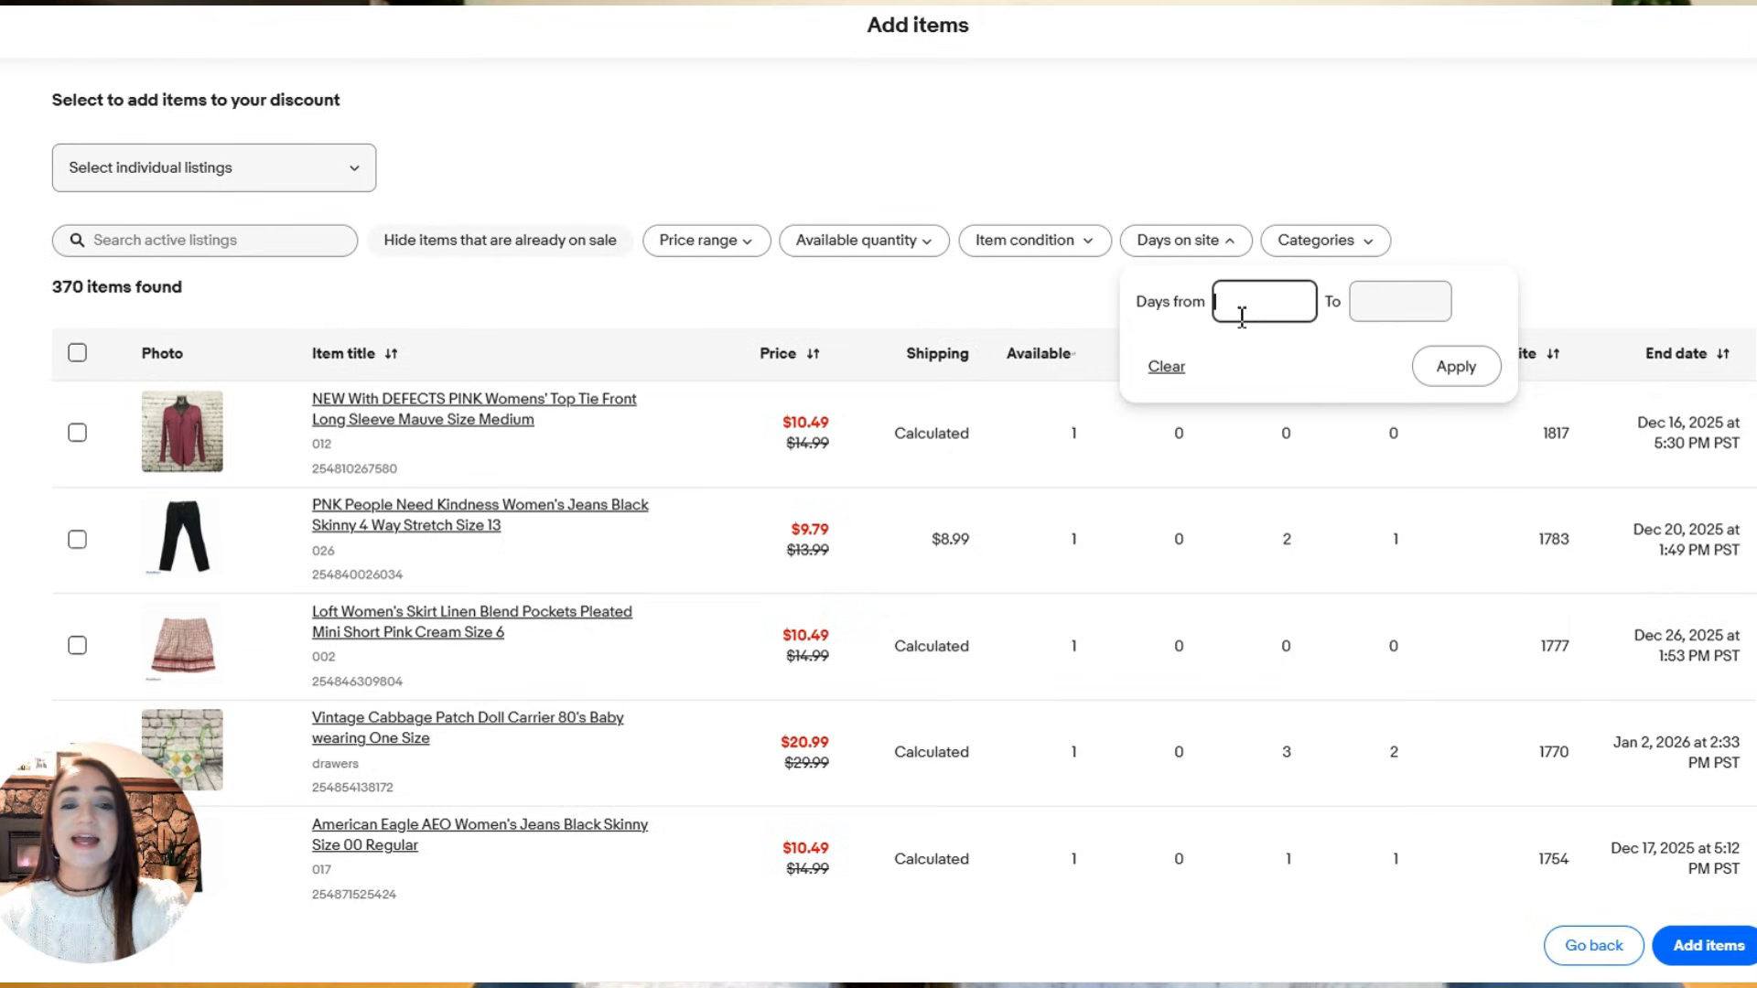
text(90)
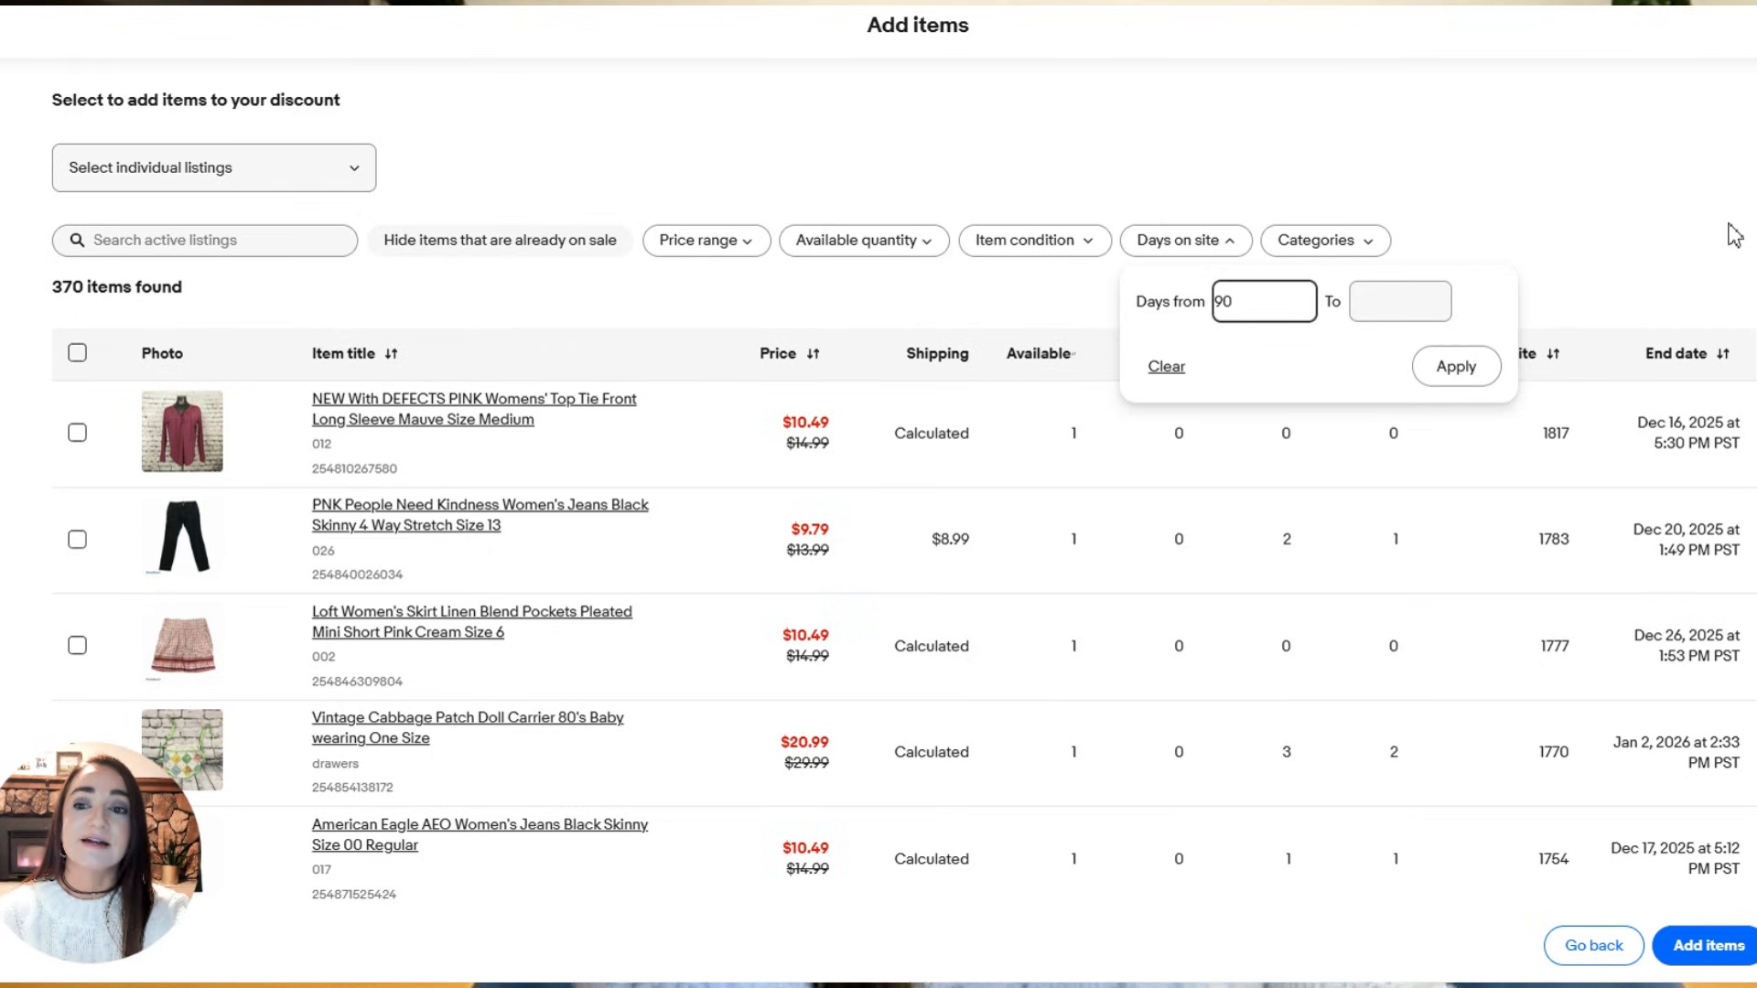
key(Return)
- Select all listings matching the filter, across every page, and add them to the discount
click(77, 354)
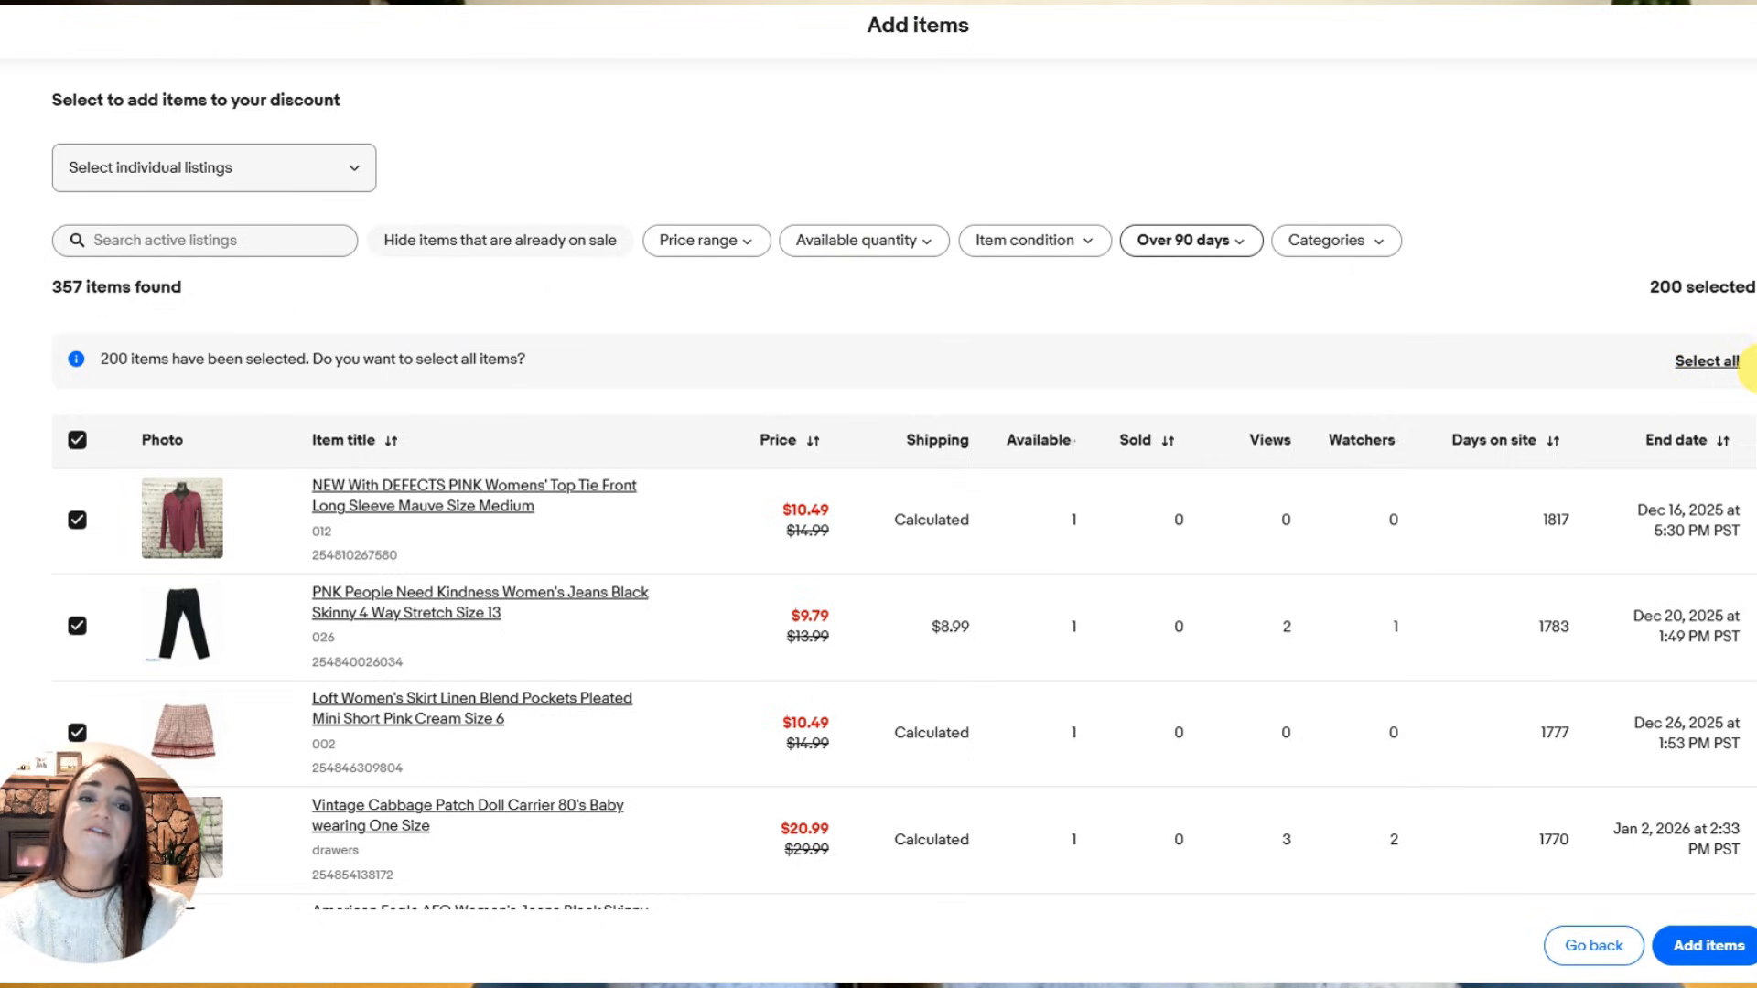
click(1719, 364)
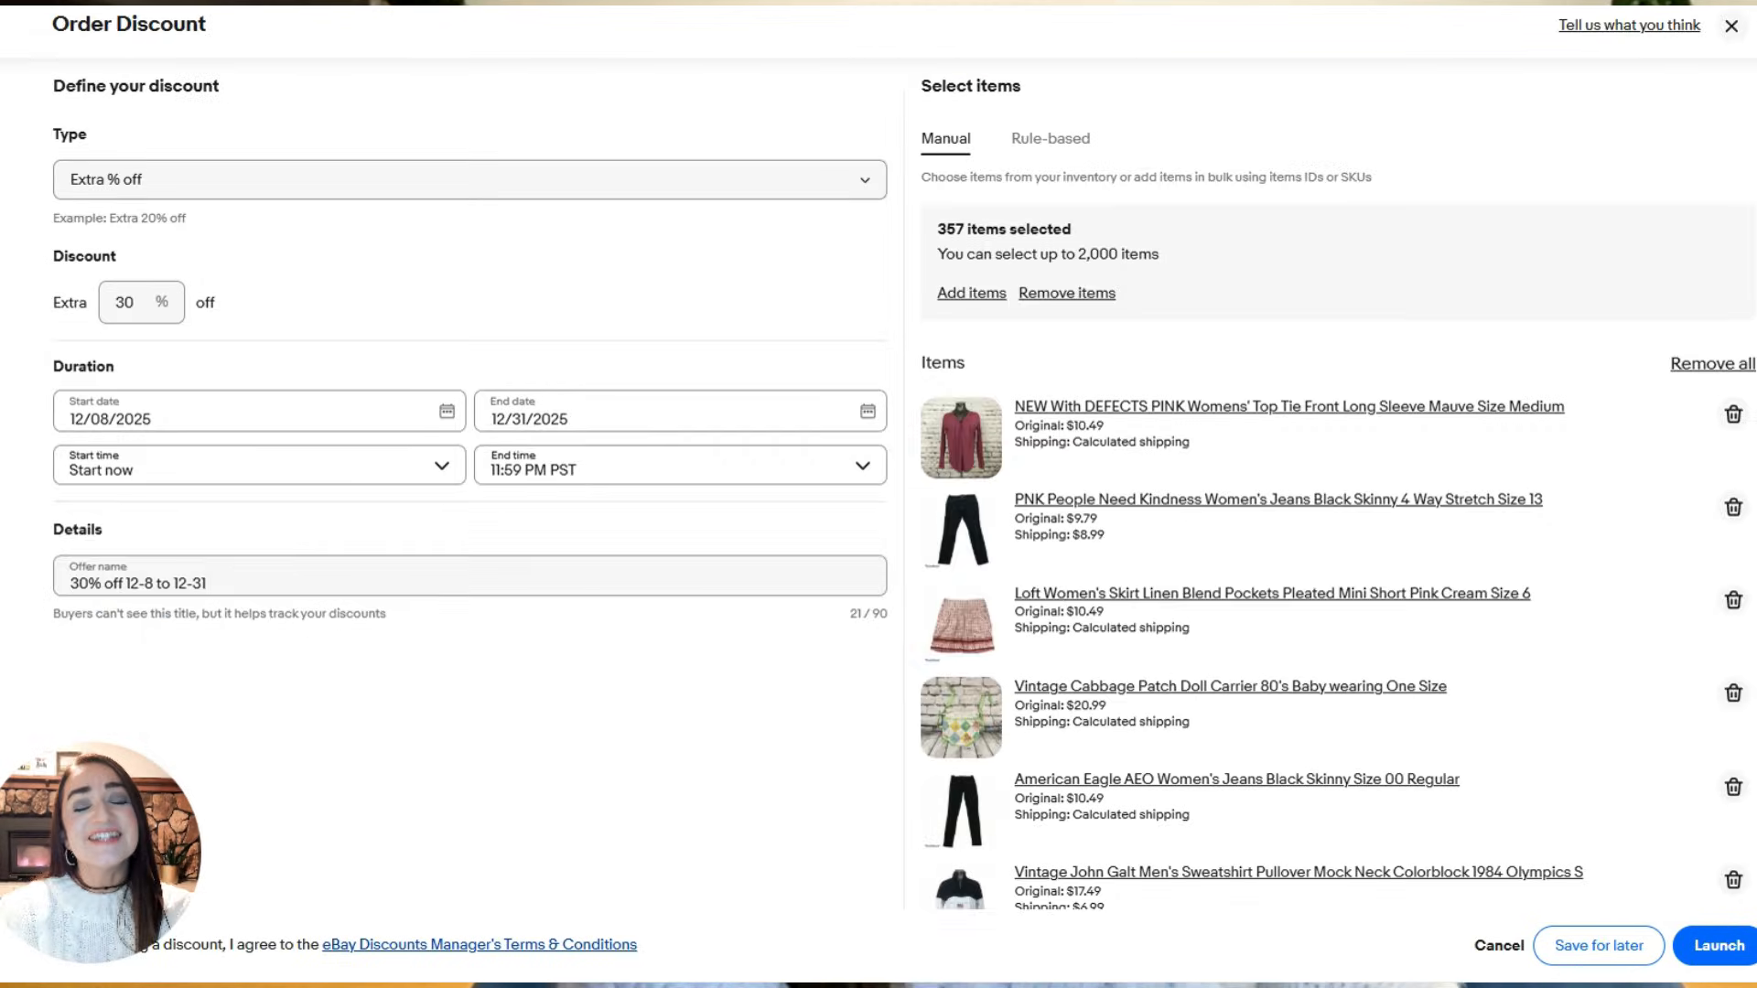
scroll(878, 458, down, 7)
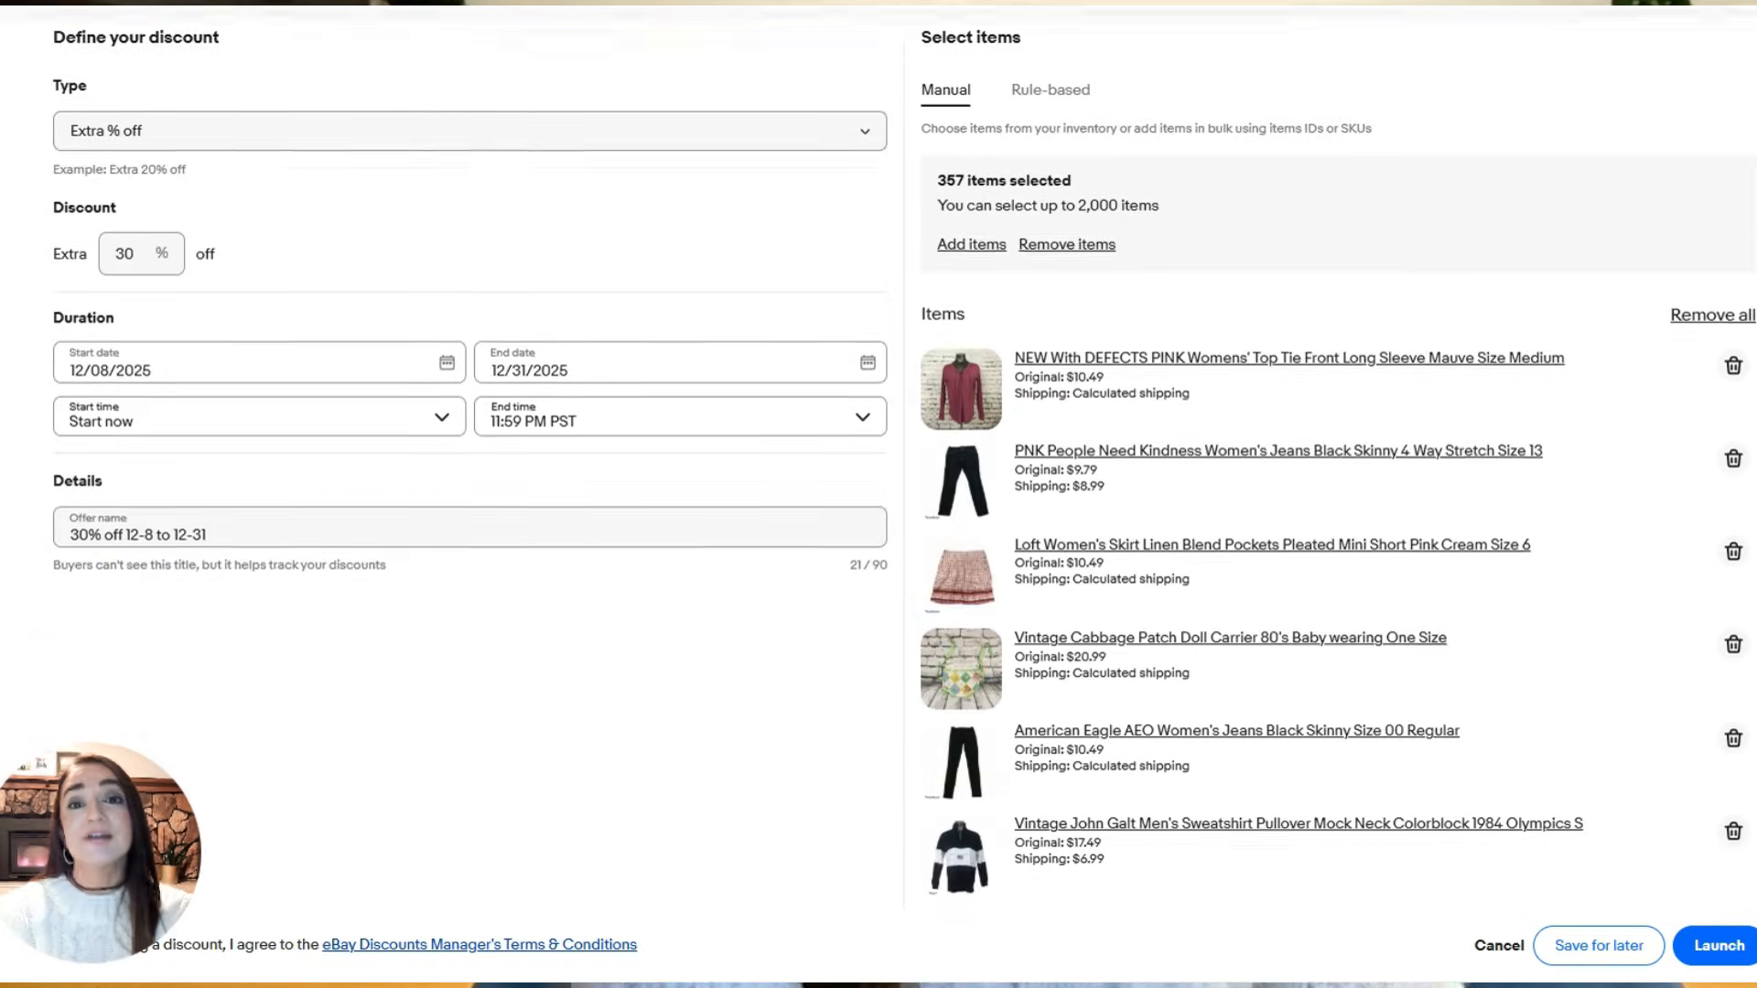
- Look over the added items and launch the order discount
scroll(1332, 457, down, 9)
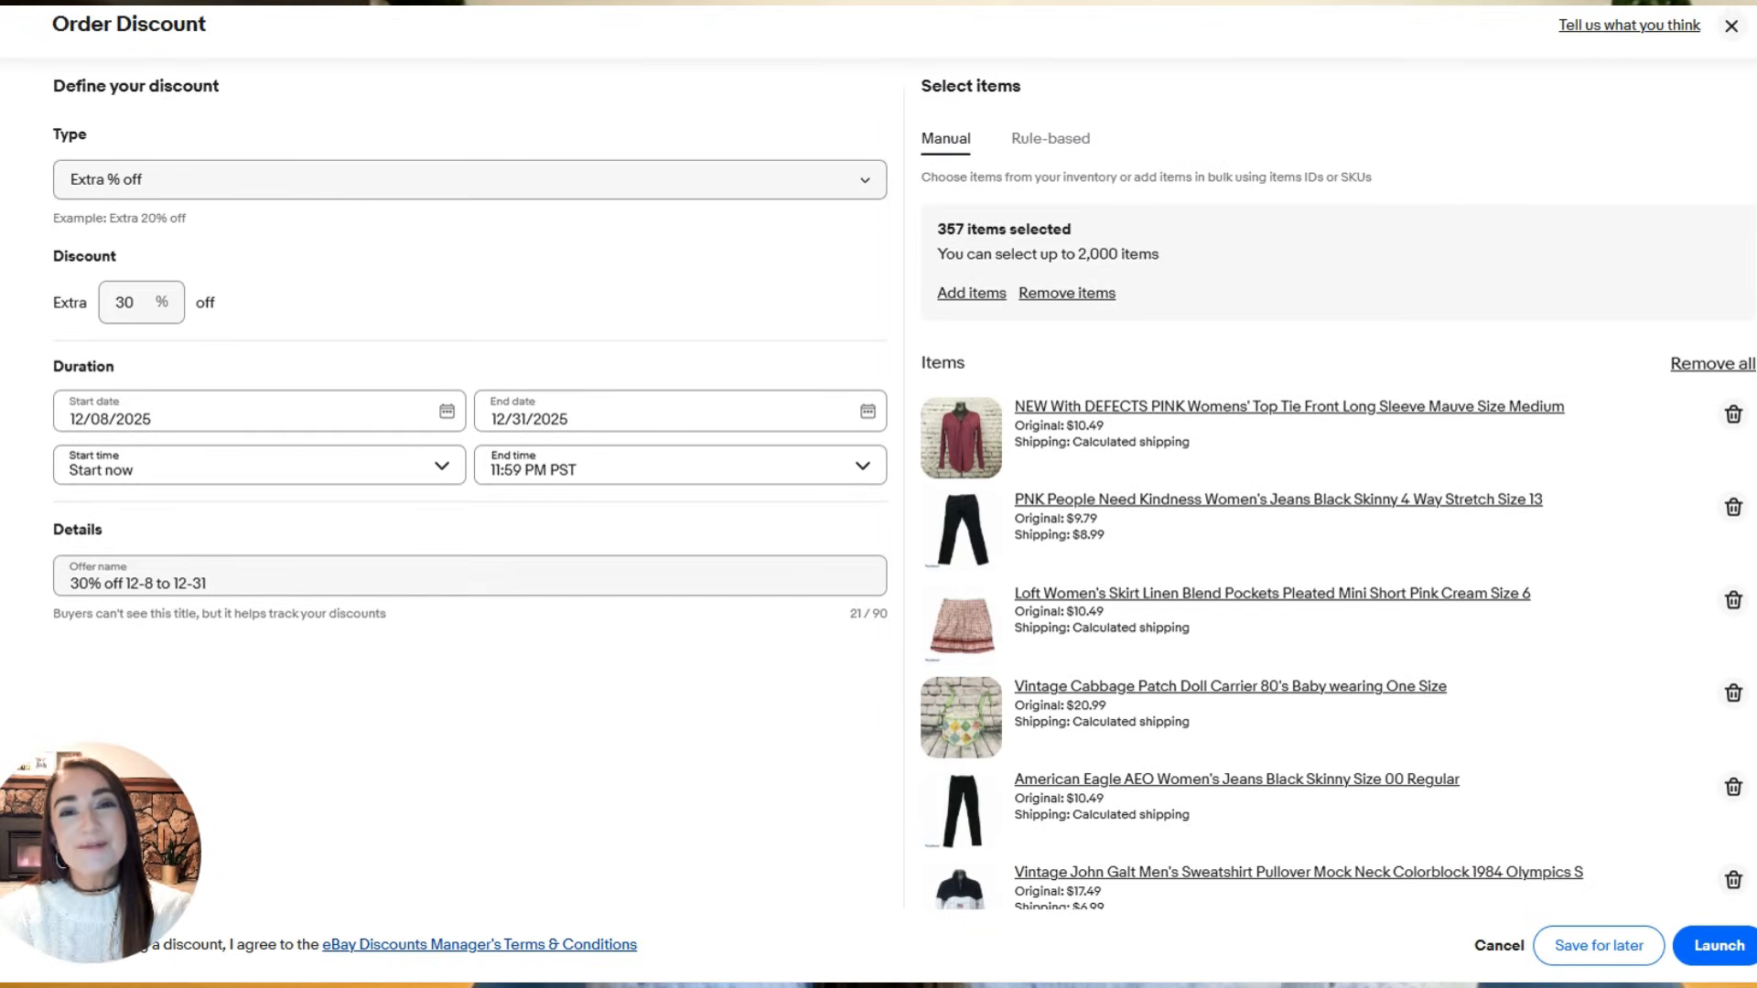
double_click(1736, 952)
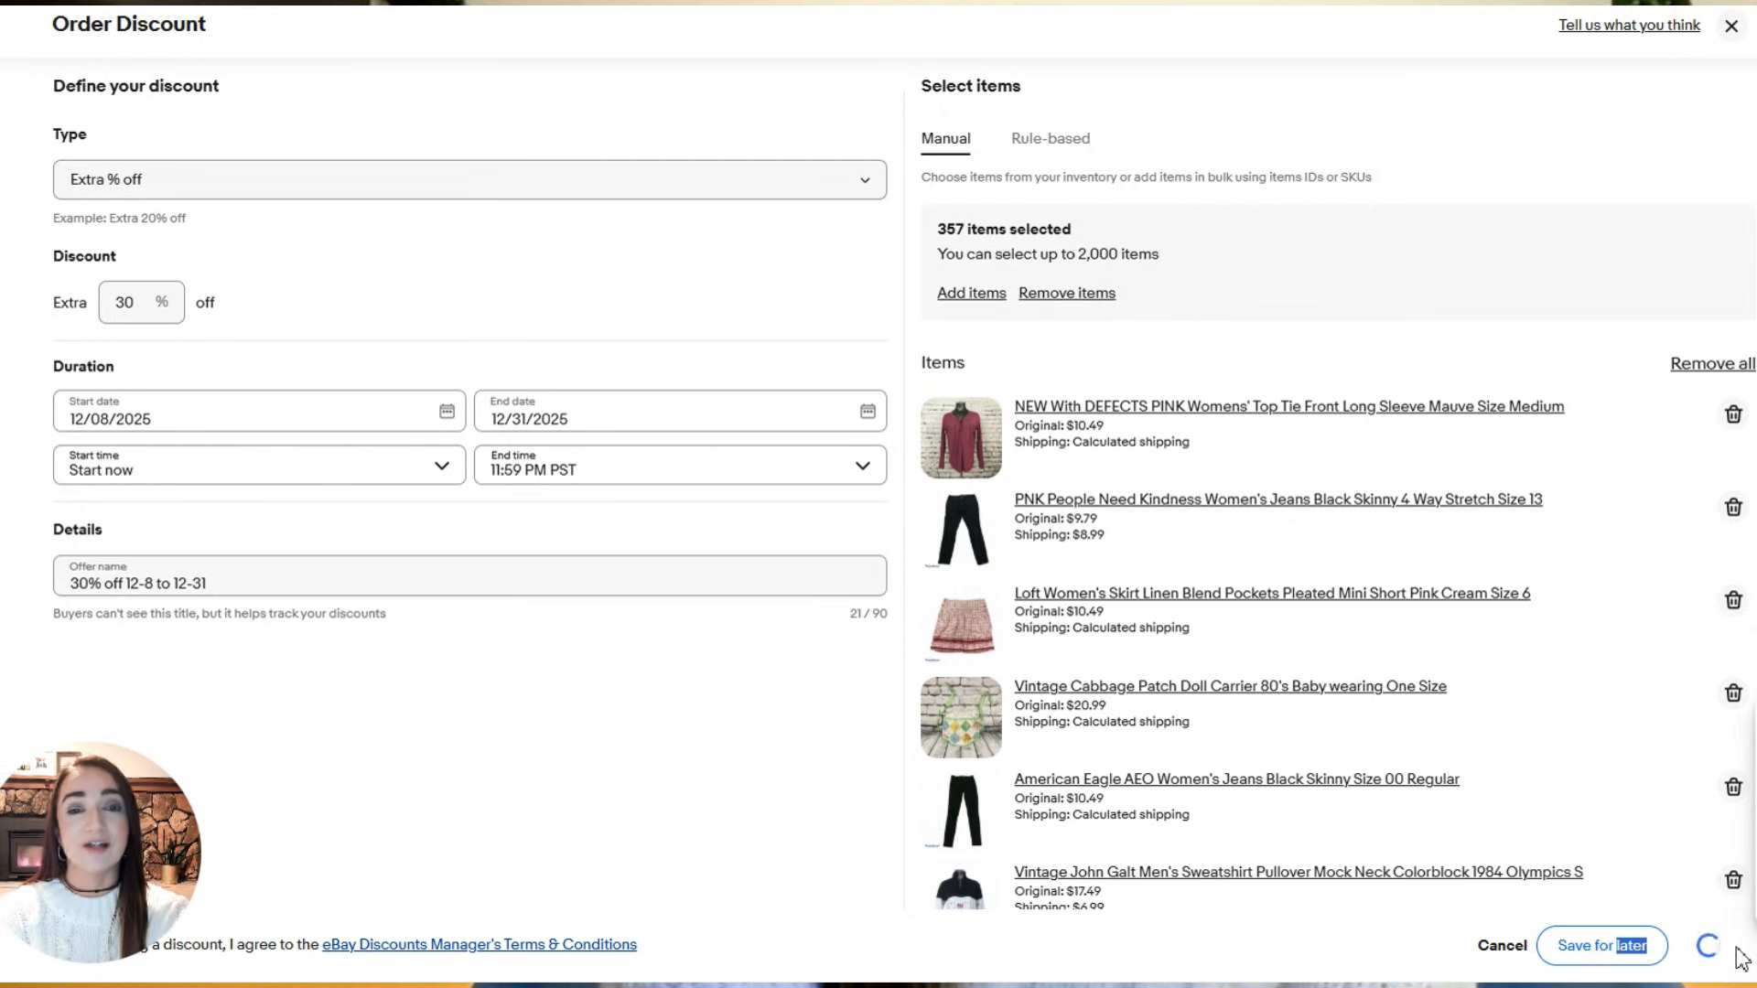